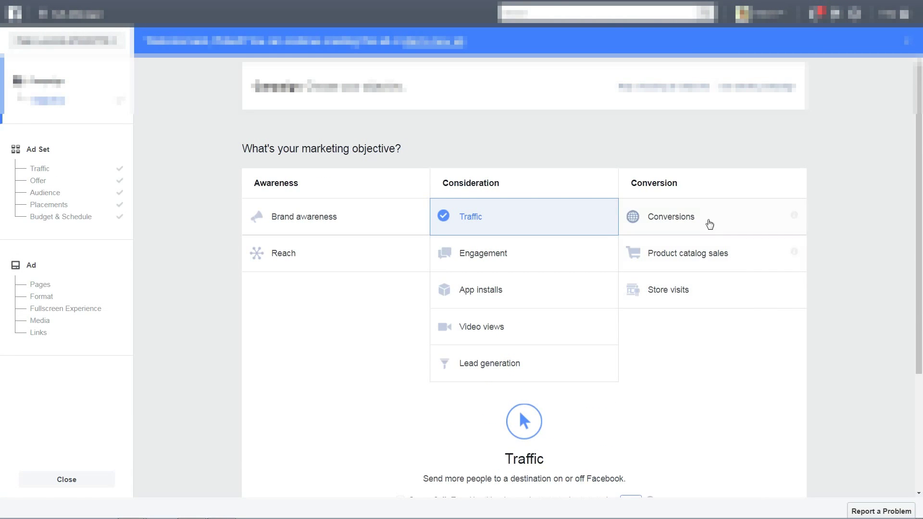
Step: Choose Conversions as the Facebook campaign's marketing objective instead of Traffic
click(670, 215)
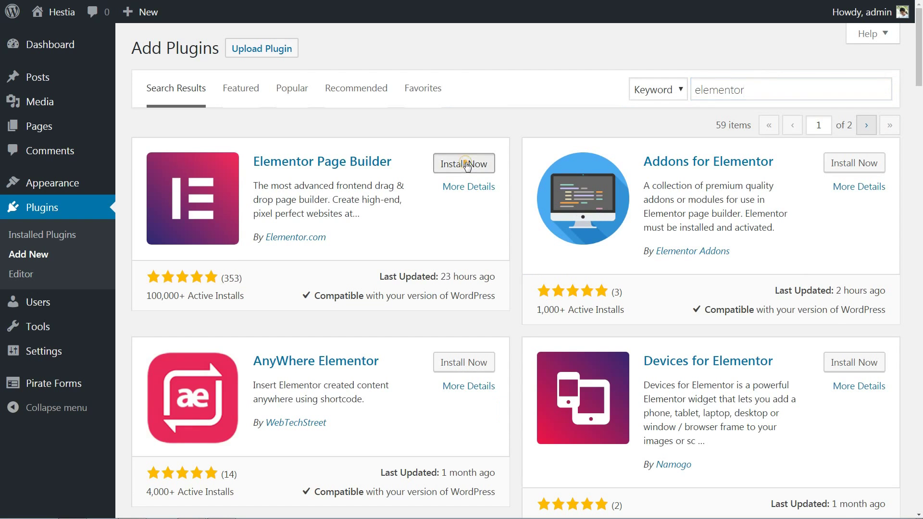
Step: Install the Elementor Page Builder plugin from the WordPress plugin search
click(459, 163)
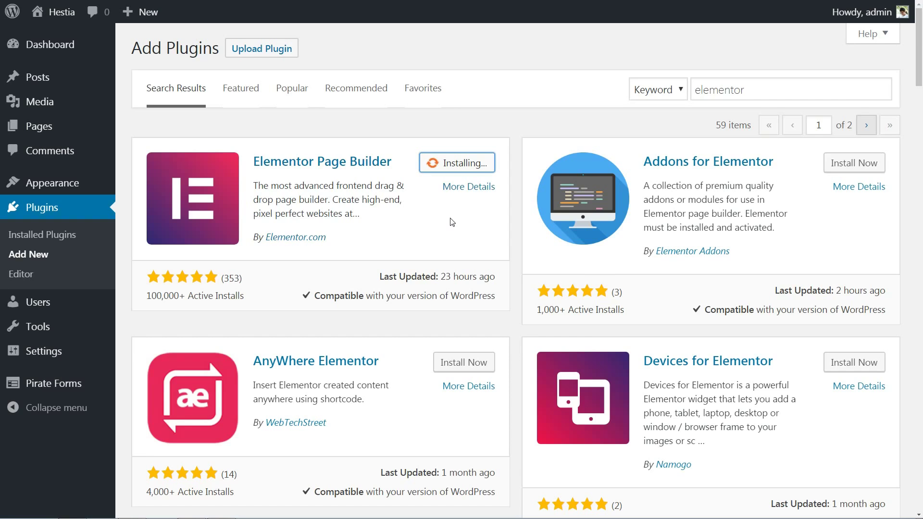
Step: Zoom out the plugin results and install Press Elements – Widgets for Elementor
scroll(622, 263, down, 1)
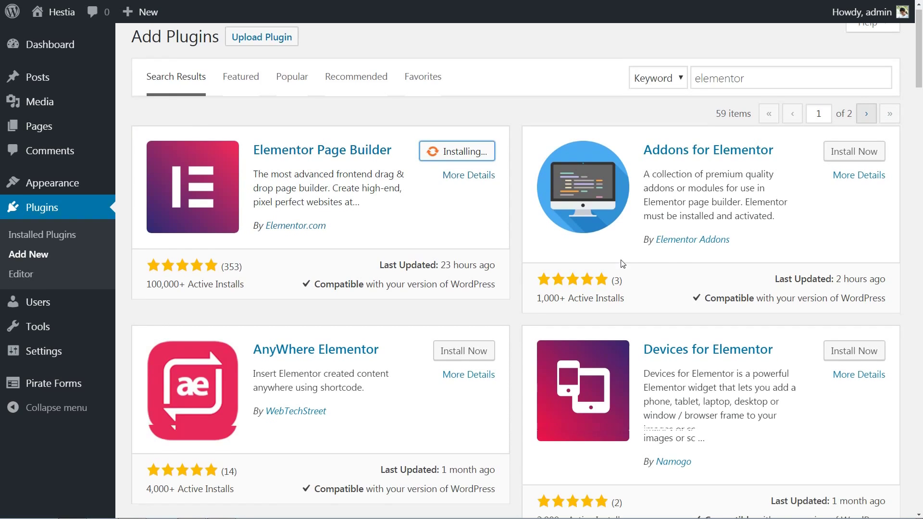
key(ctrl+minus)
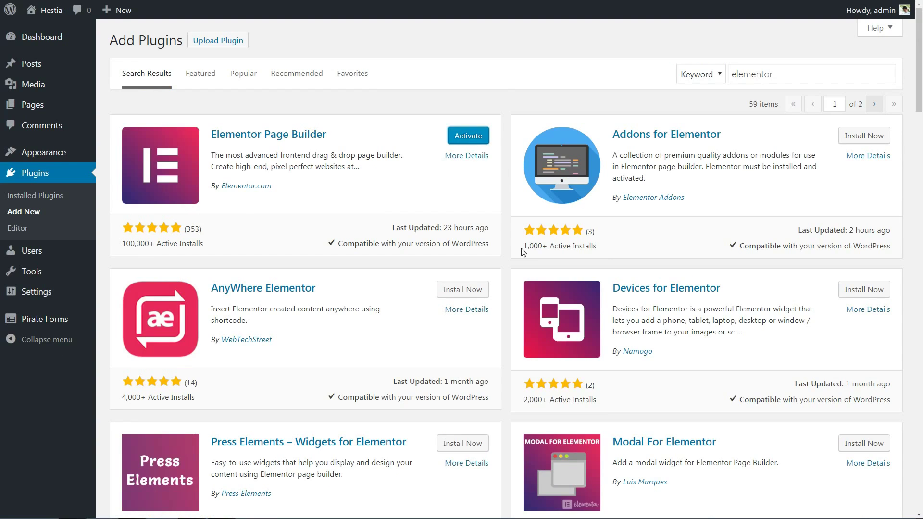
scroll(527, 260, down, 2)
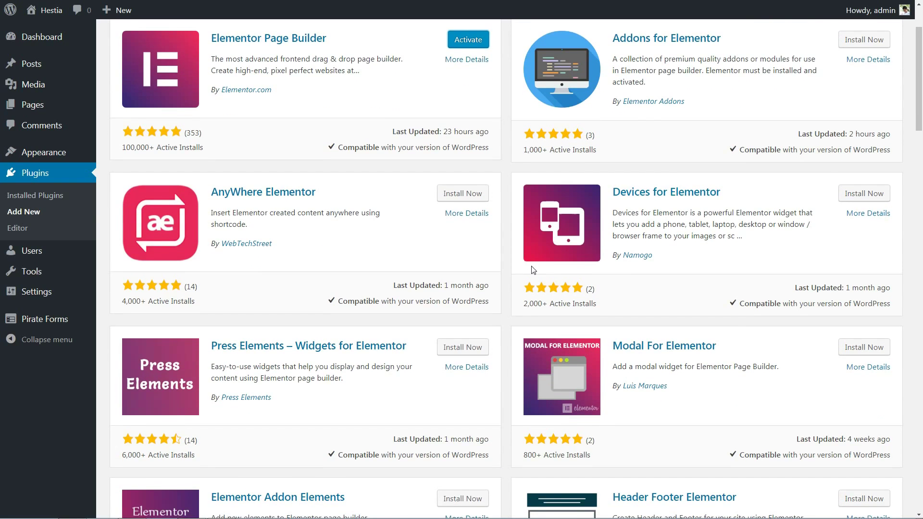
scroll(533, 270, down, 1)
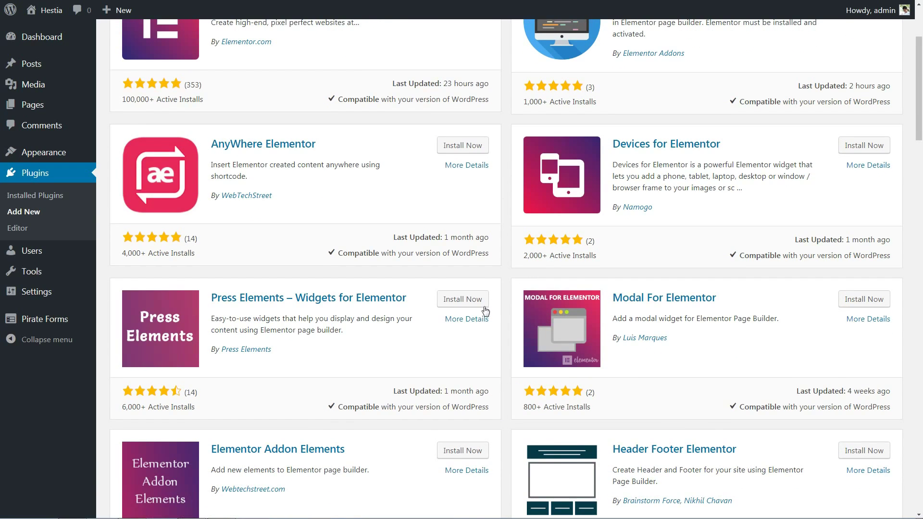
click(463, 303)
scroll(527, 313, down, 2)
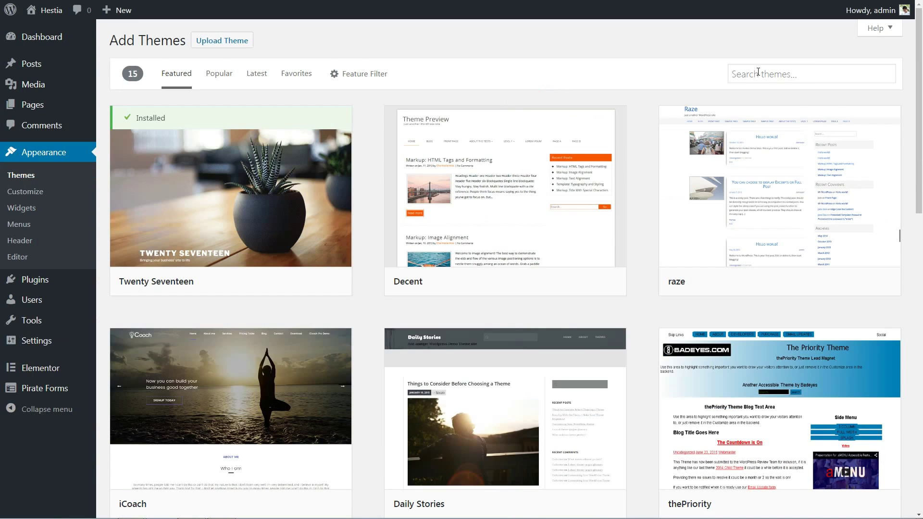
Step: Search the theme directory for 'hestia', then install and activate the Hestia theme
click(758, 72)
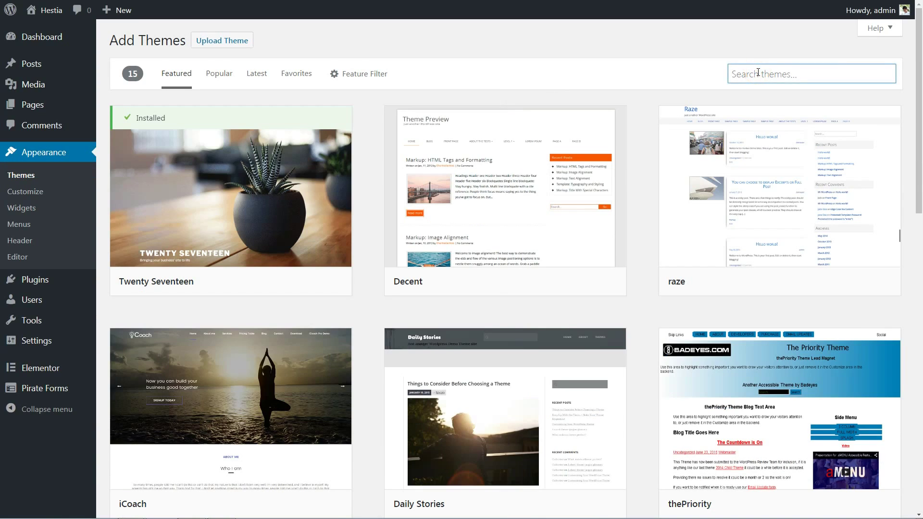
text(hestia)
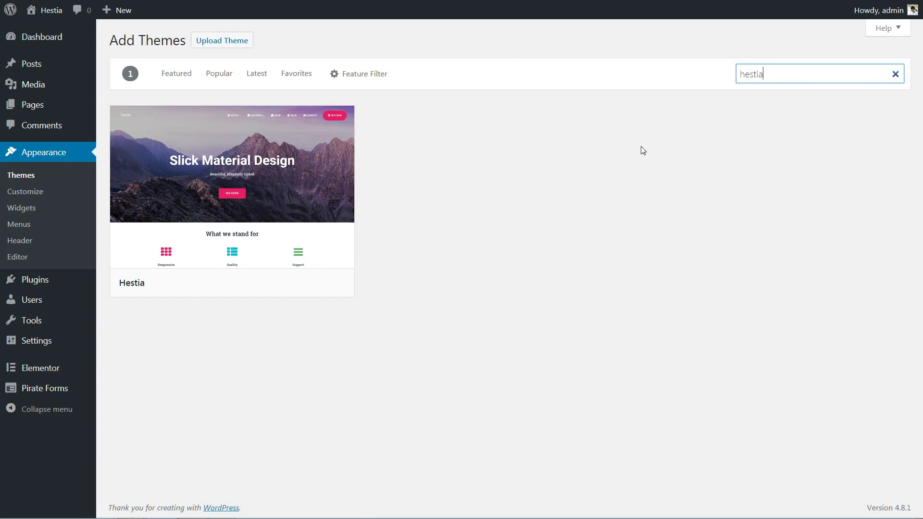
mouse_move(319, 212)
click(295, 285)
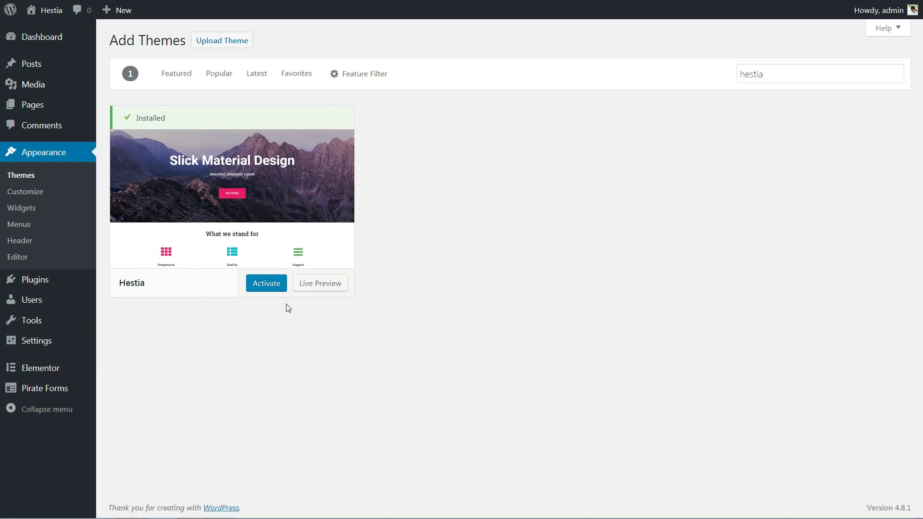
click(269, 290)
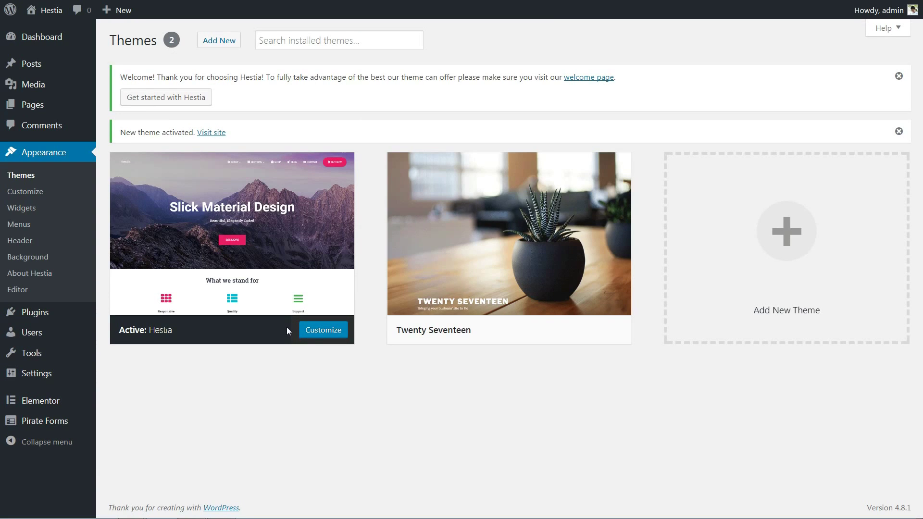
mouse_move(291, 331)
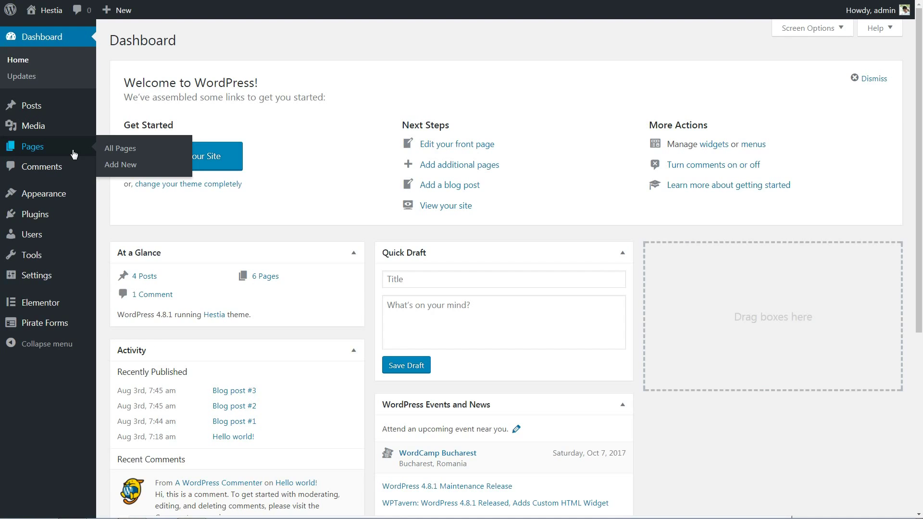
Step: Add a new page titled 'This is the best product you can buy'
click(124, 164)
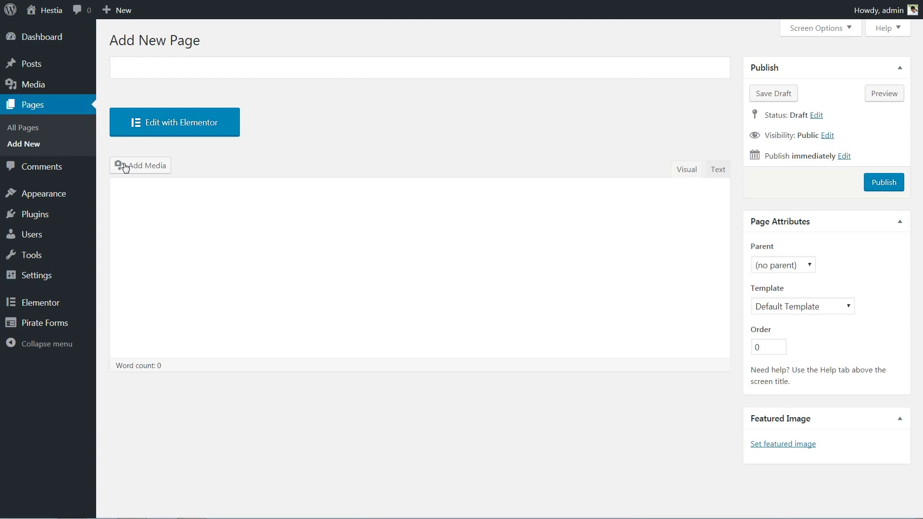
click(176, 67)
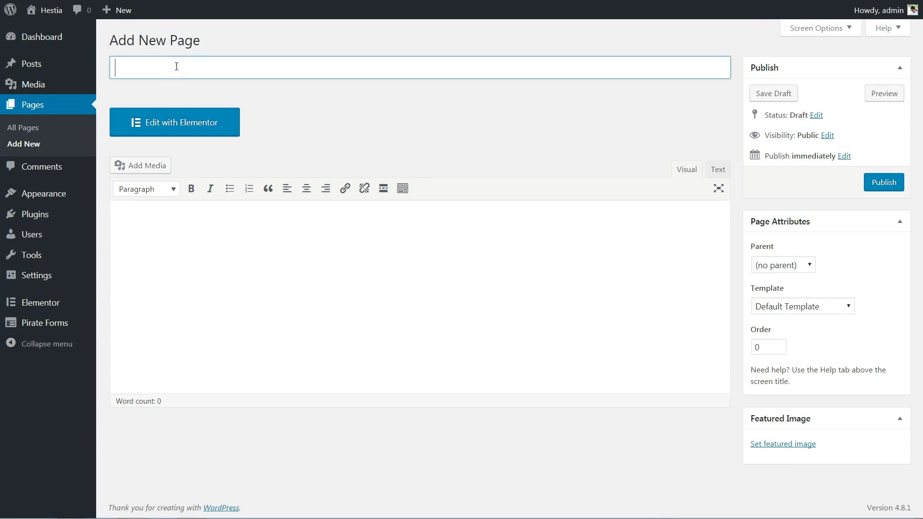
text(This is the best product yo)
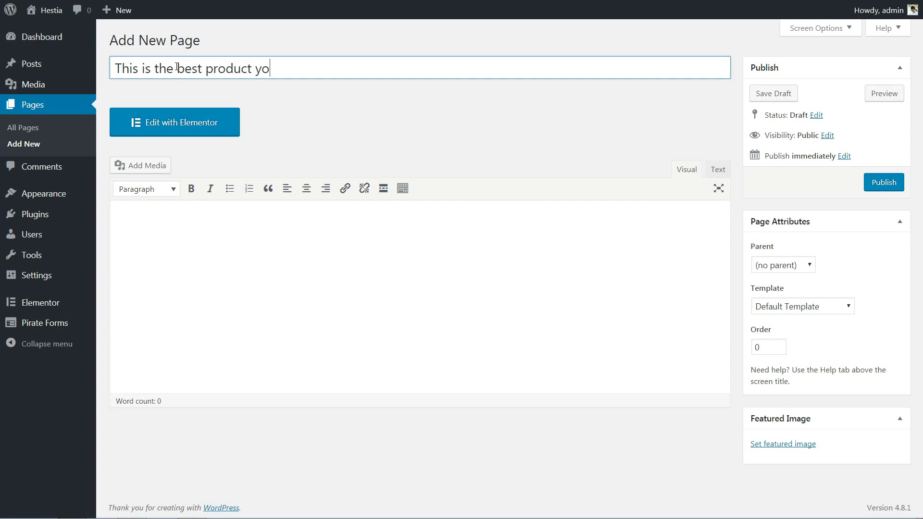
text(u can buy)
click(295, 219)
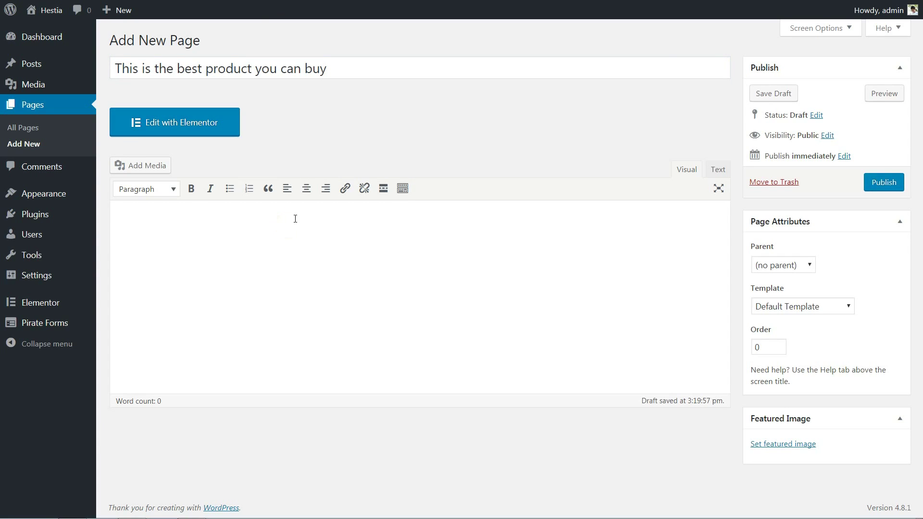
Step: Change the page's permalink slug to product-name, saved as product-name-2
click(410, 91)
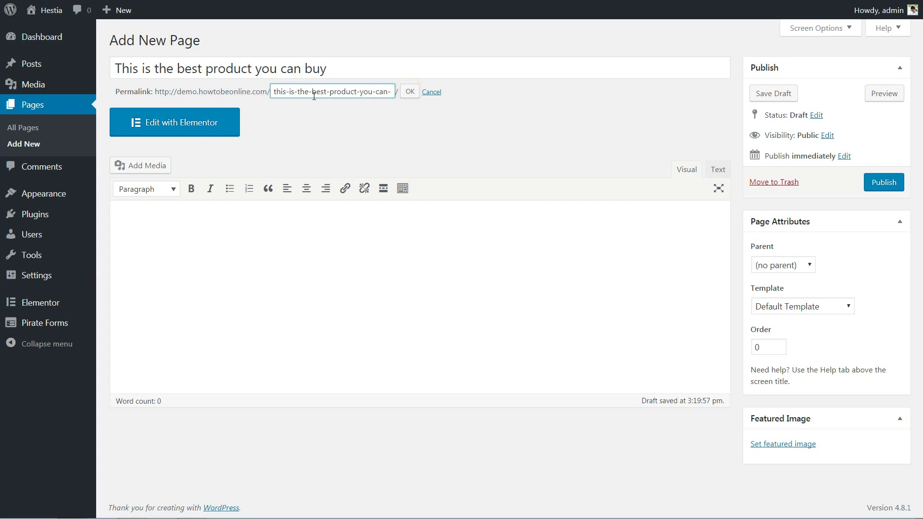
key(Delete)
key(Delete)
key(Delete)
key(Delete)
key(Delete)
key(Delete)
key(Delete)
key(Delete)
key(Delete)
key(Delete)
key(Delete)
key(Delete)
key(Delete)
key(Delete)
key(Delete)
key(Delete)
key(Delete)
key(Delete)
key(Delete)
key(Delete)
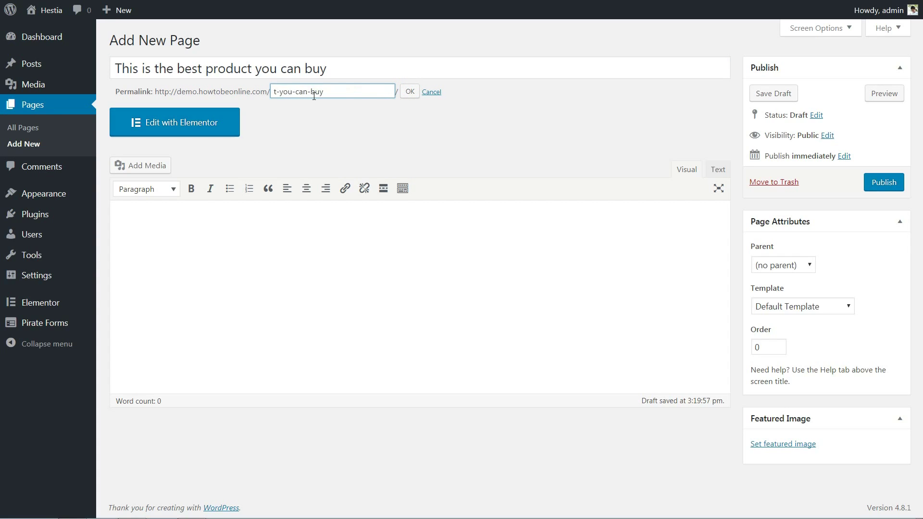
text(product-name)
click(409, 91)
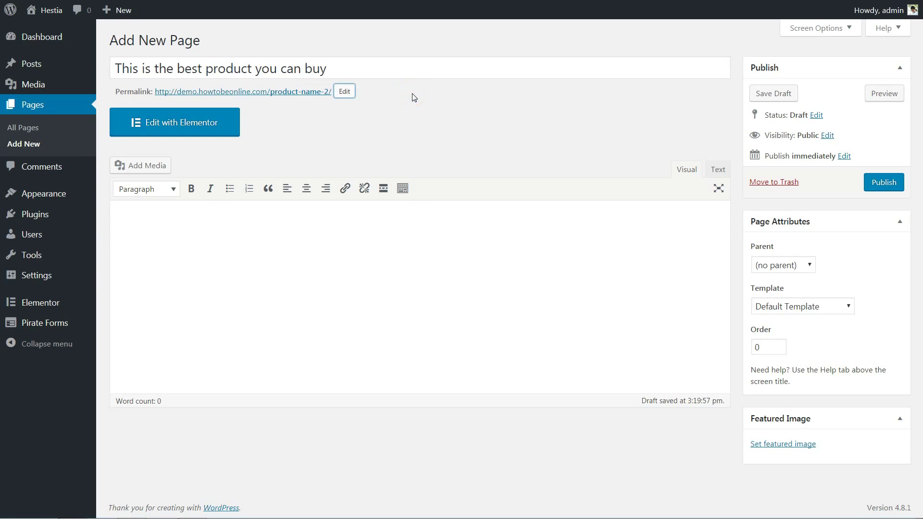
Step: Switch the page to Elementor editing and pick the Page Builder Full Width template
click(852, 310)
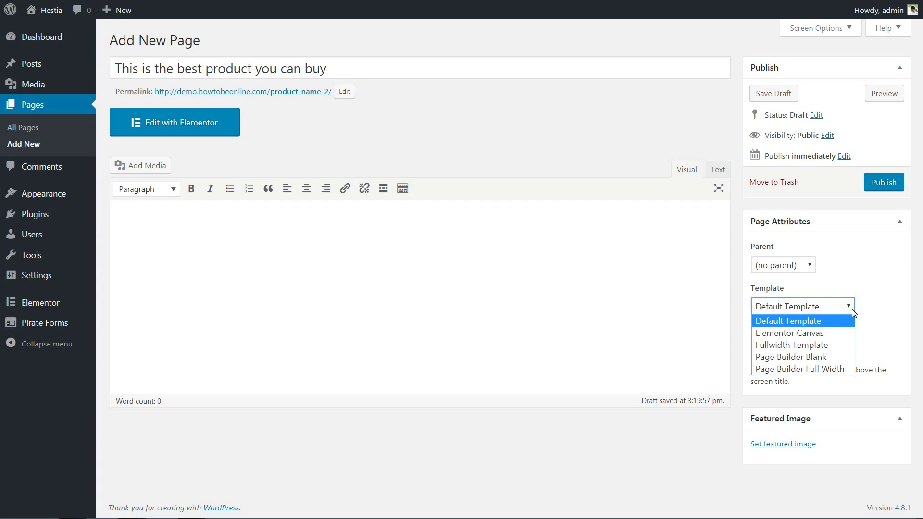
click(817, 321)
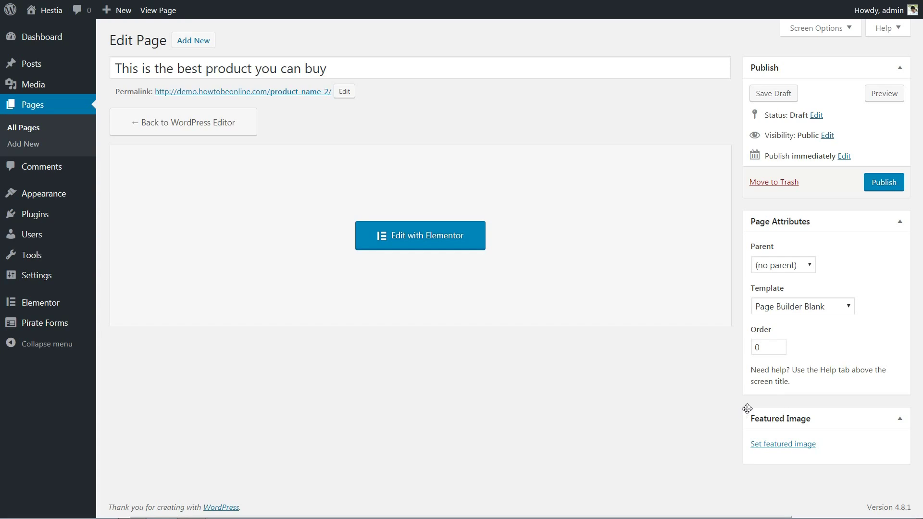
click(849, 308)
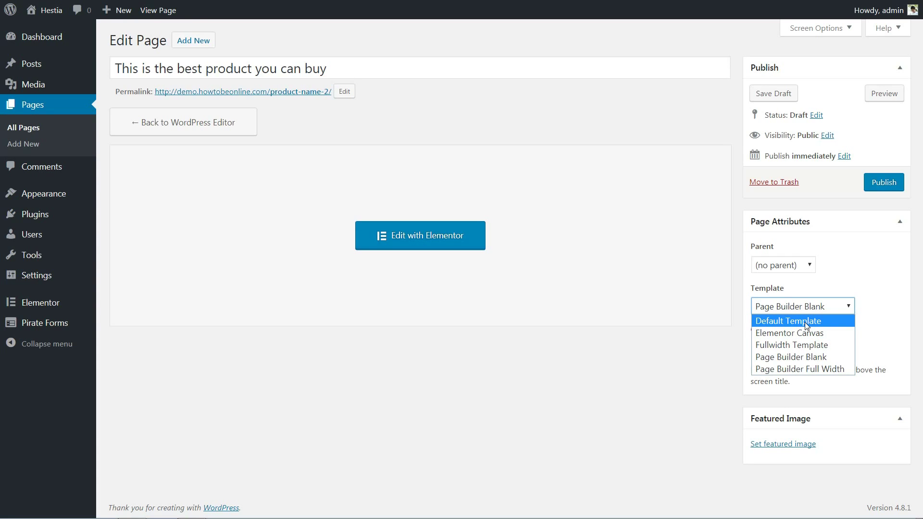
click(805, 357)
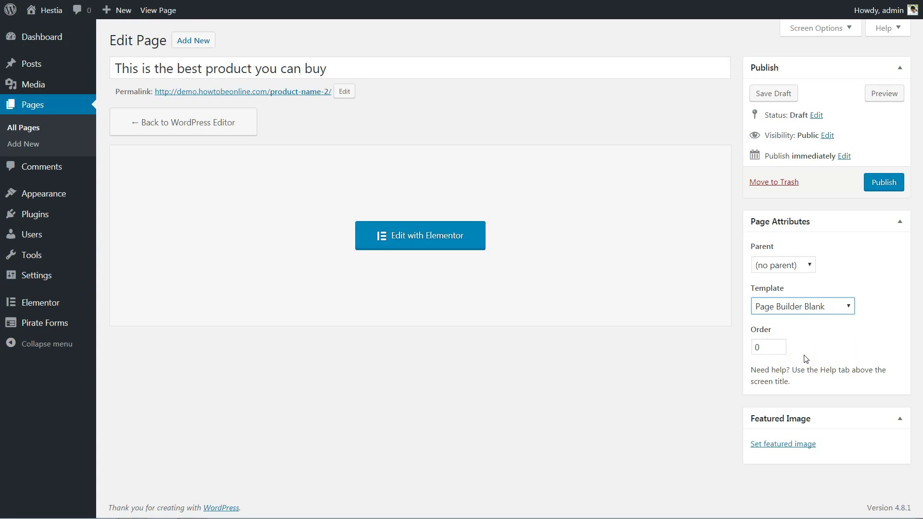
click(806, 310)
click(811, 367)
click(851, 308)
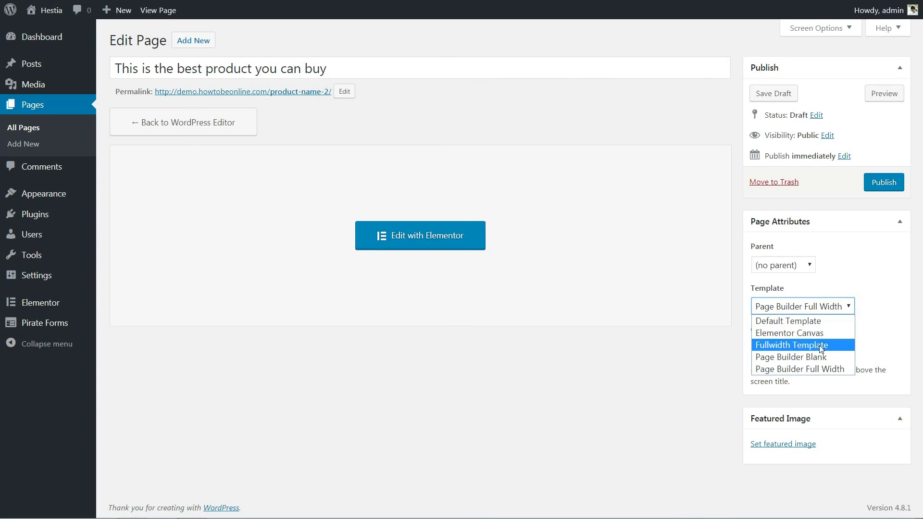
Step: Reapply the Page Builder Full Width template to the page after viewing the Hestia demo
click(819, 360)
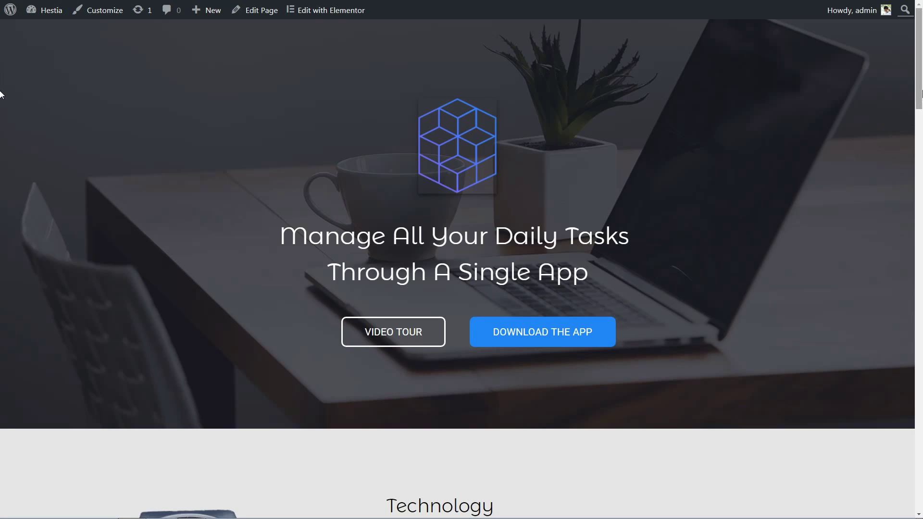
drag(918, 91, 920, 29)
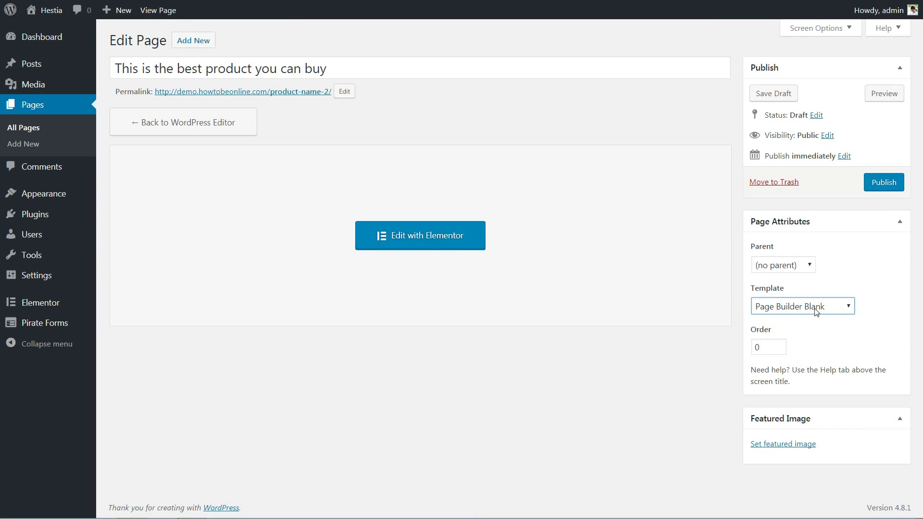
click(816, 310)
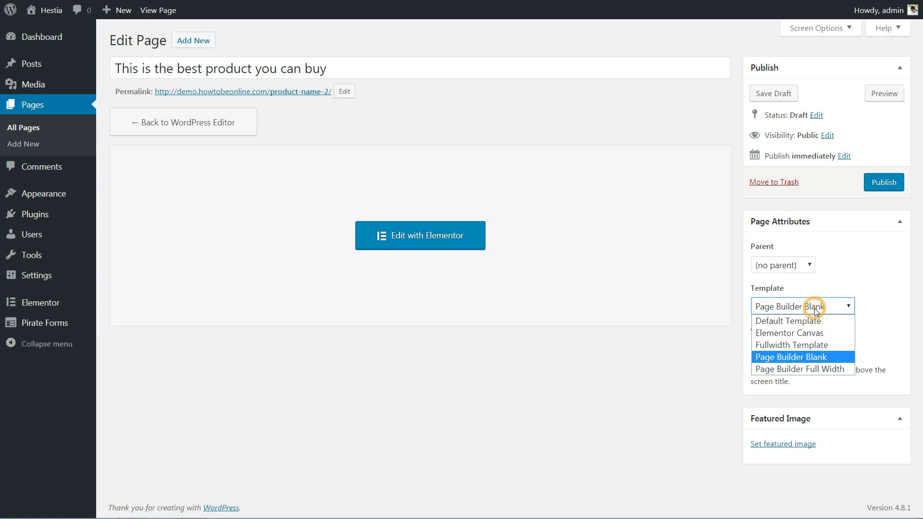
click(821, 367)
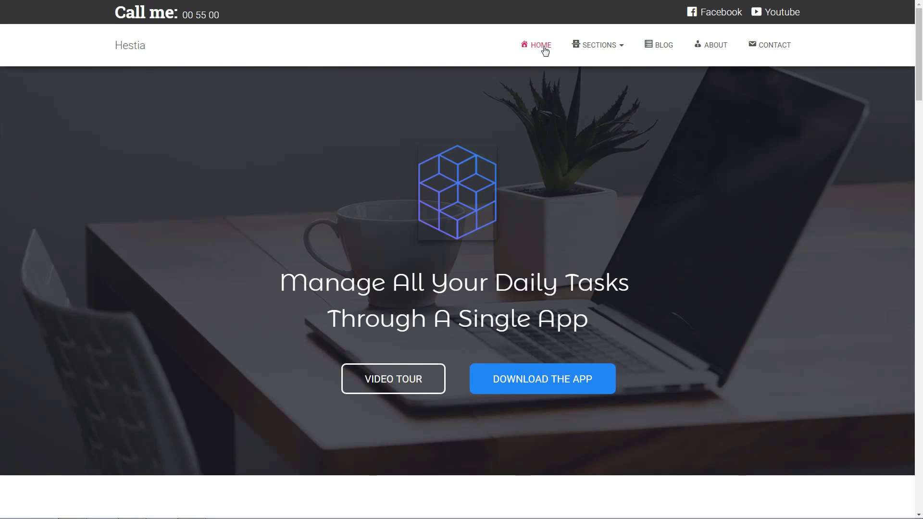
scroll(679, 160, down, 20)
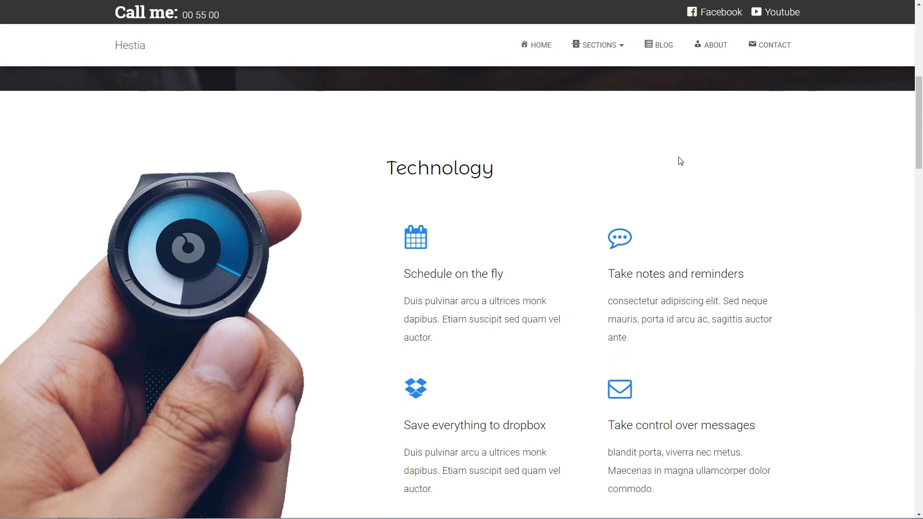
scroll(679, 163, down, 3)
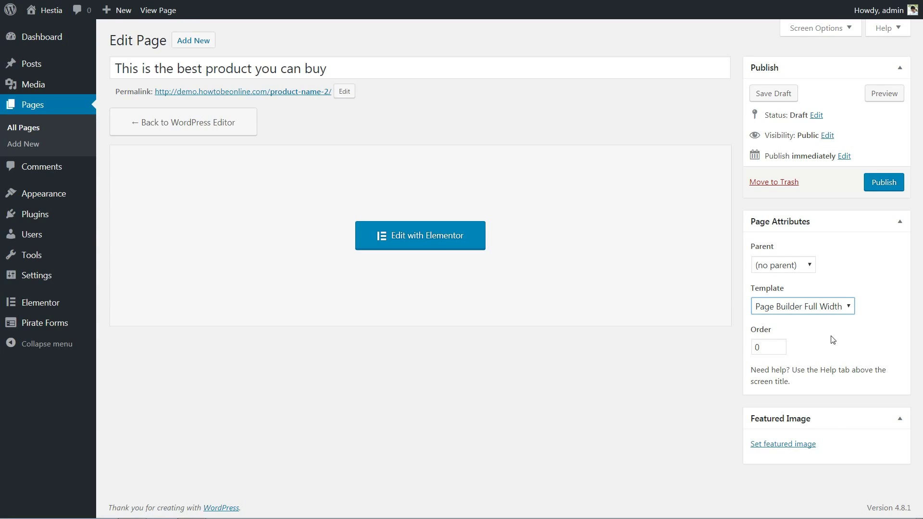
Step: Save 'This is the best product you can buy' as a draft and load it in Elementor
click(769, 96)
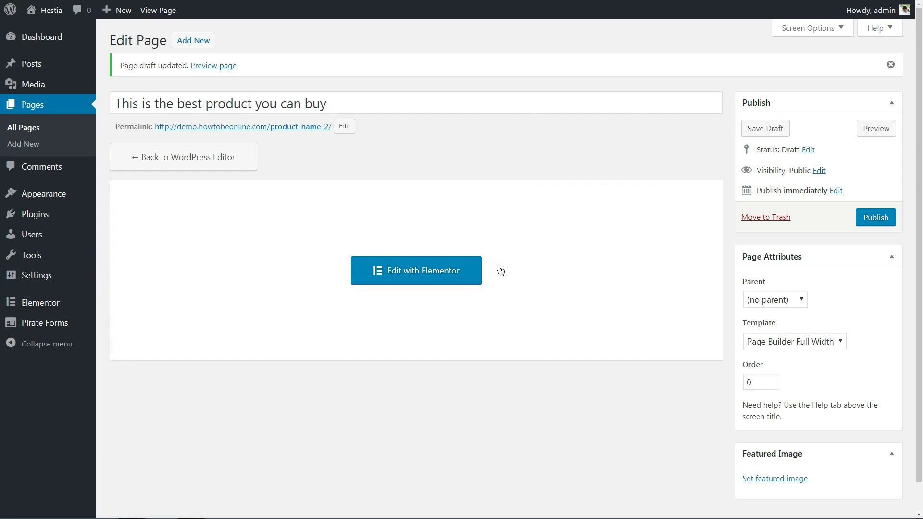
click(411, 279)
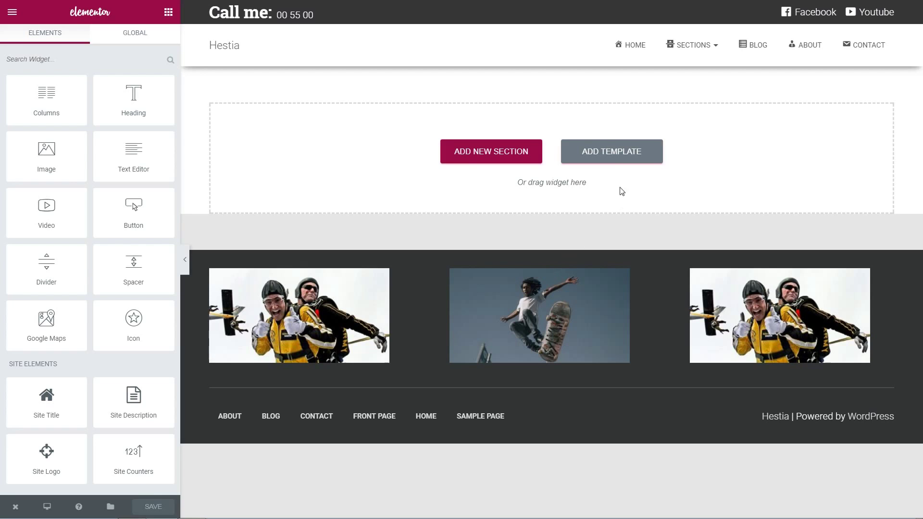
Step: Preview and insert the Landing Page – Product lens template from the Elementor library
click(614, 159)
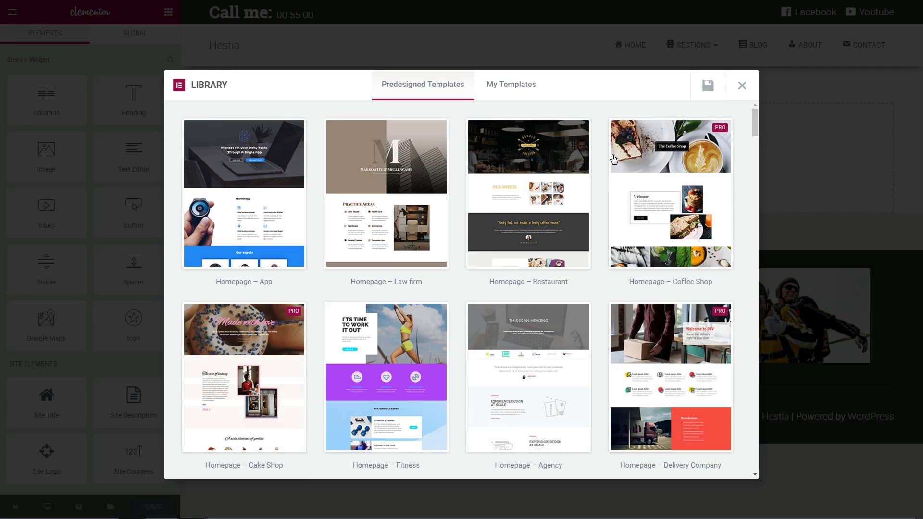
scroll(575, 230, down, 10)
scroll(575, 231, down, 18)
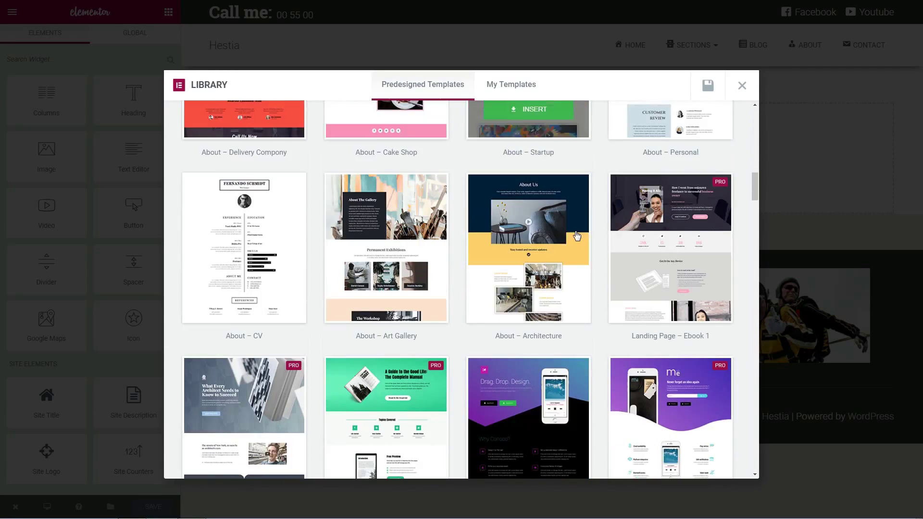
scroll(575, 234, down, 14)
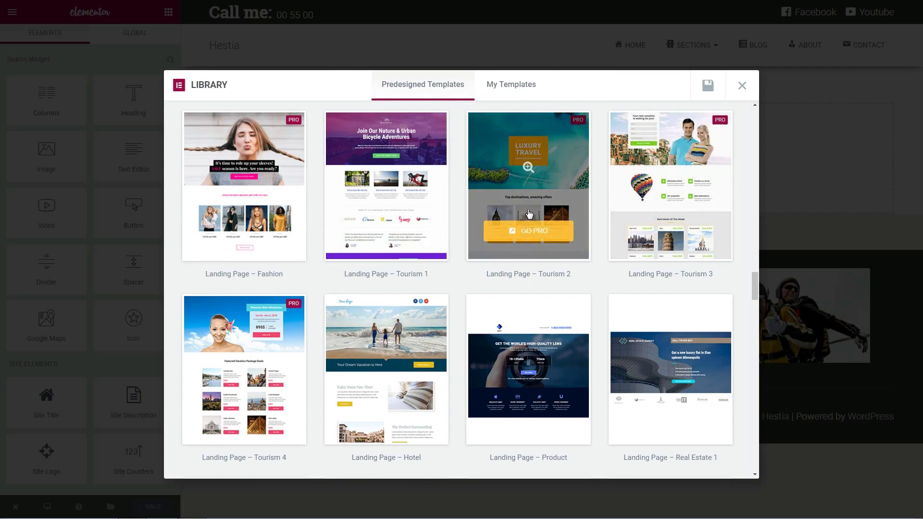
scroll(532, 231, down, 2)
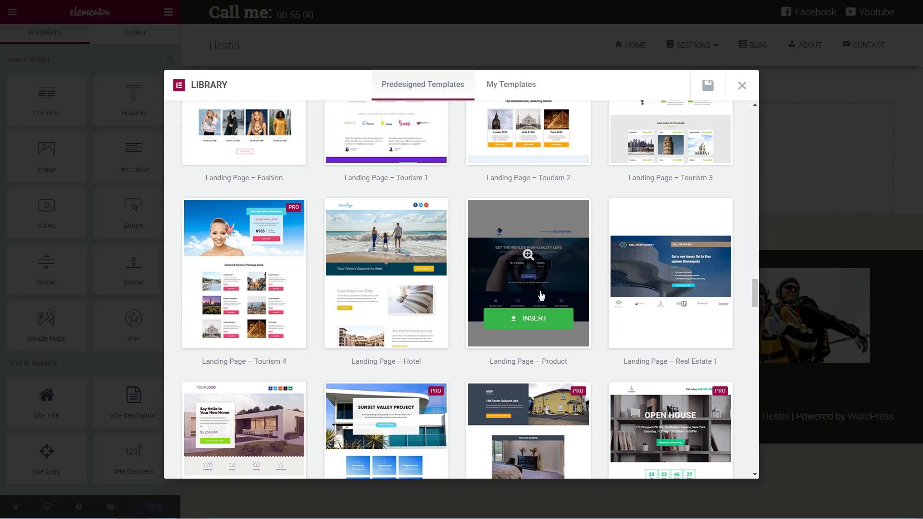
click(527, 255)
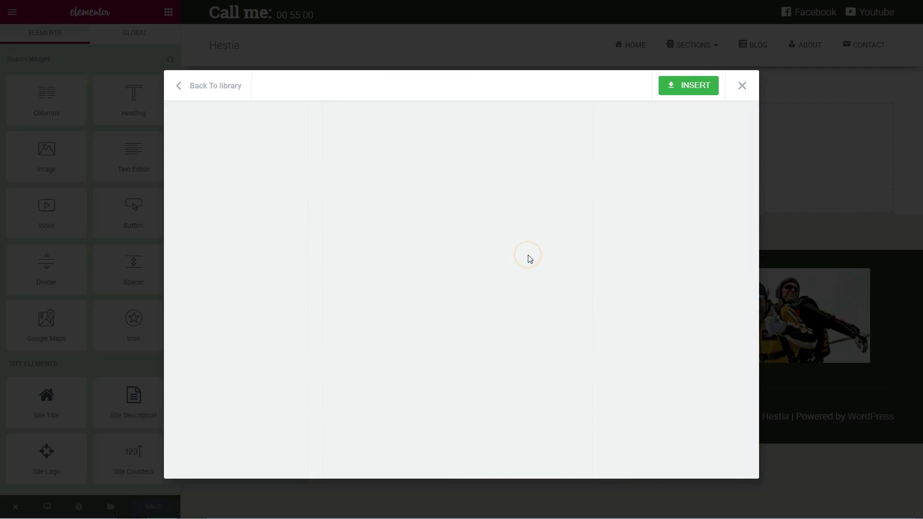
scroll(530, 253, down, 2)
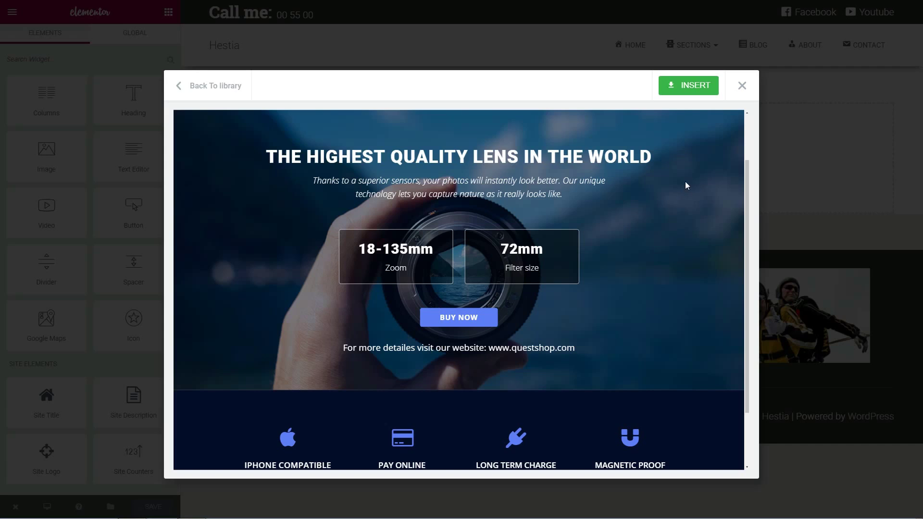
click(688, 86)
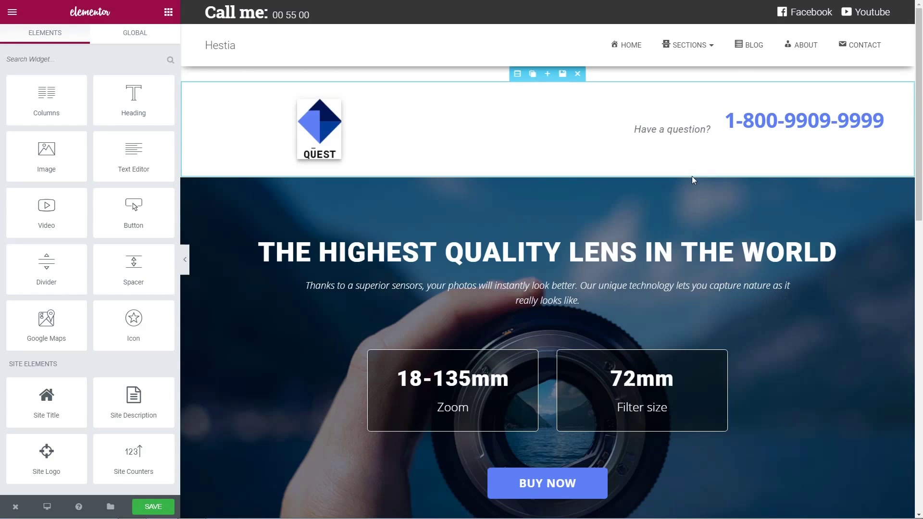
Step: Delete the logo-and-phone header and the 18-135mm / 72mm spec boxes section
click(577, 74)
click(517, 230)
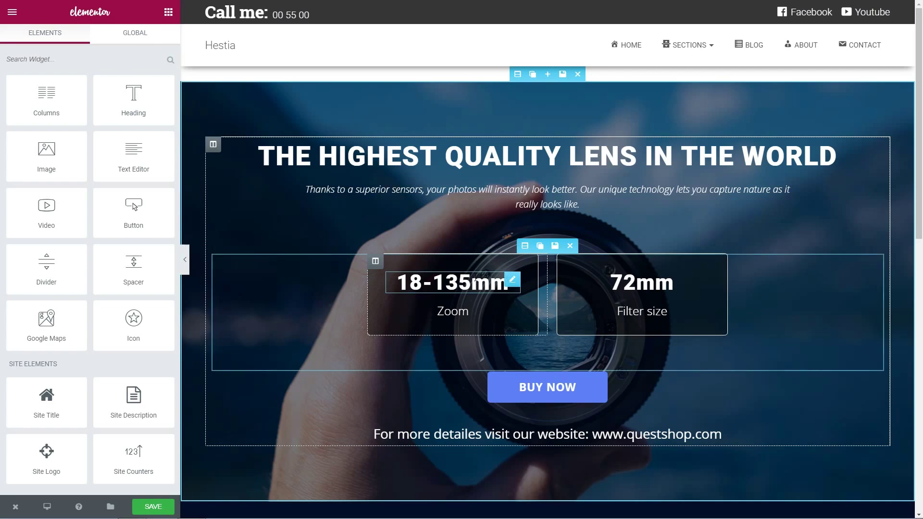
click(512, 277)
triple_click(73, 124)
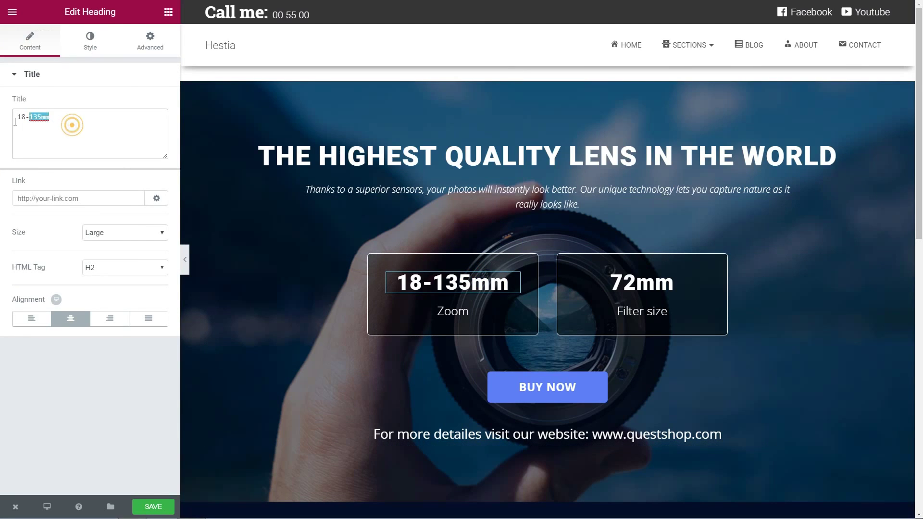
scroll(616, 243, down, 1)
scroll(622, 243, down, 9)
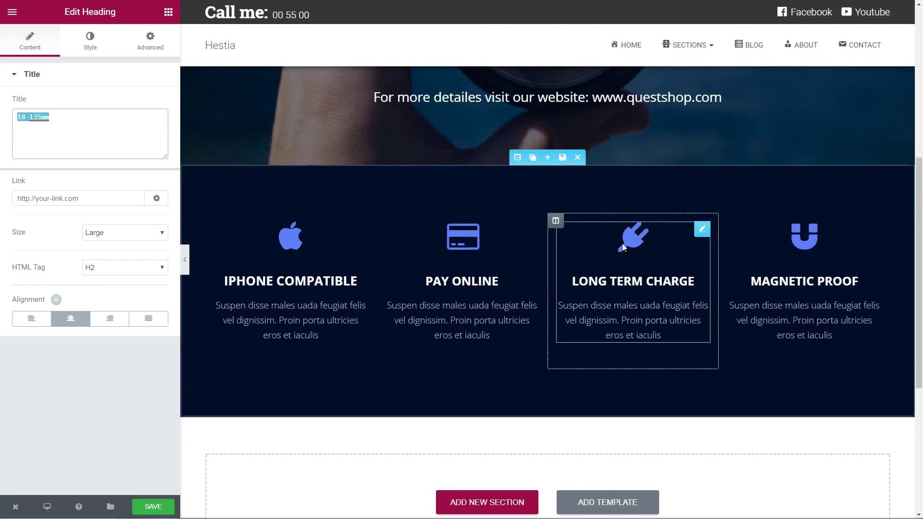
scroll(621, 242, up, 10)
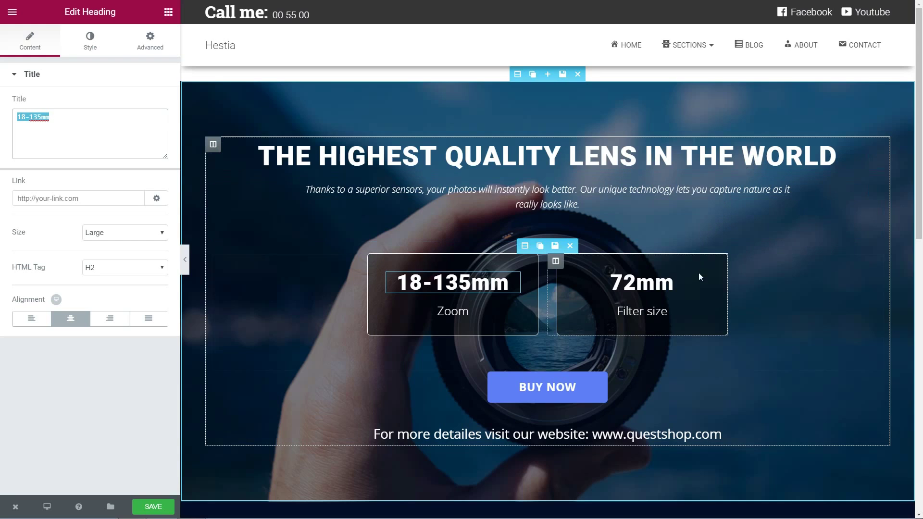
click(570, 247)
click(528, 233)
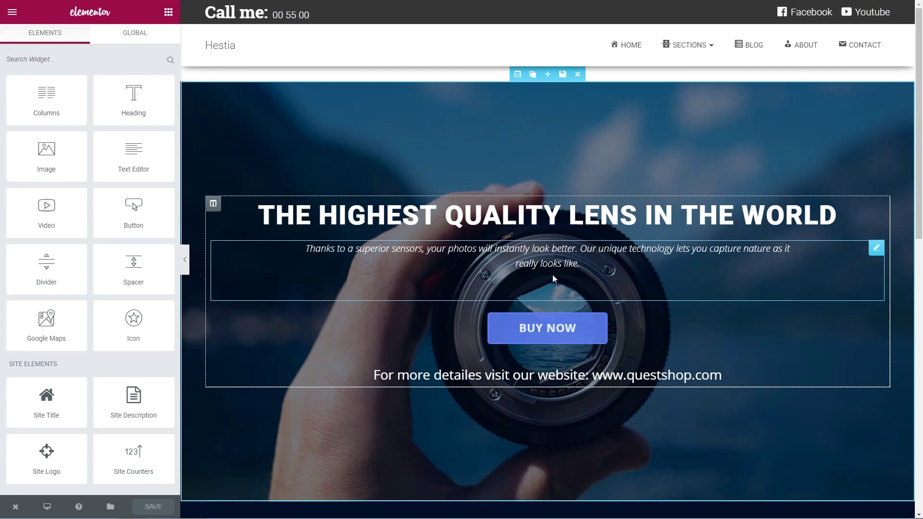
Step: Delete the BUY NOW button widget from the lens page
mouse_move(847, 326)
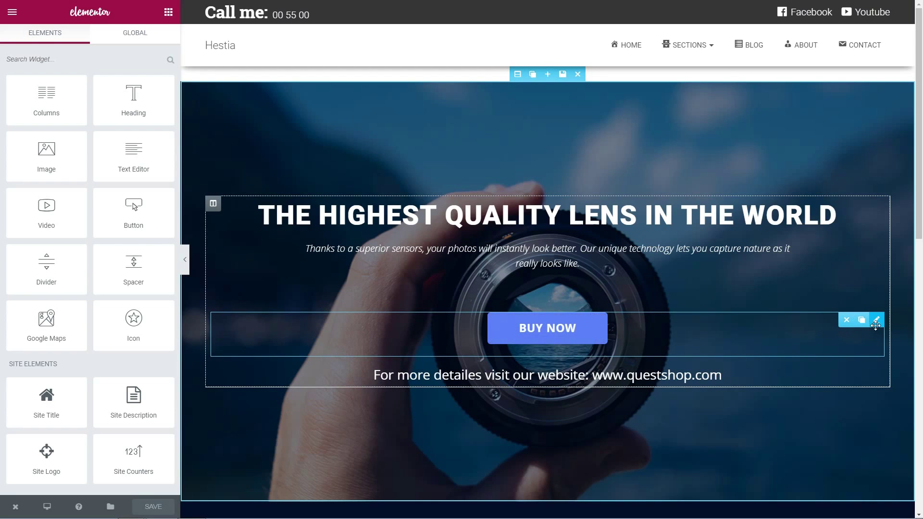
click(845, 319)
click(539, 230)
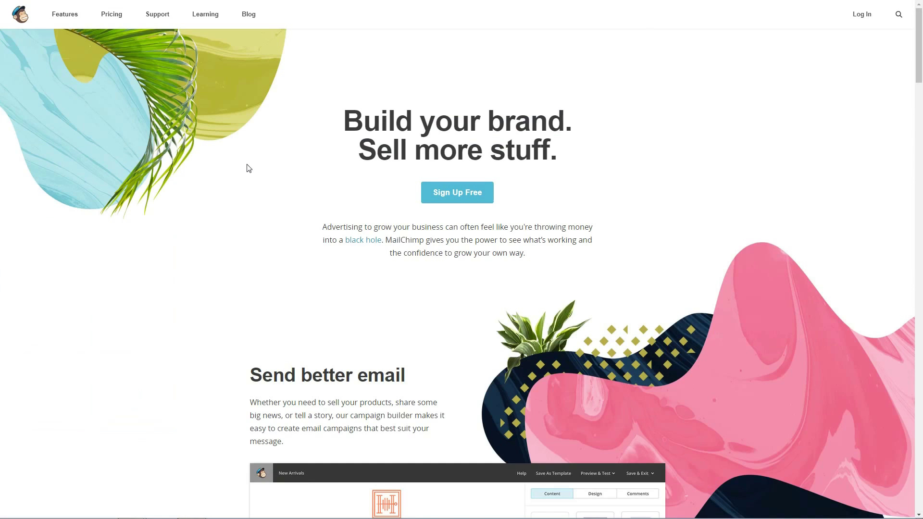
Step: Sign up for a free MailChimp account and activate it from the Gmail confirmation email
click(457, 192)
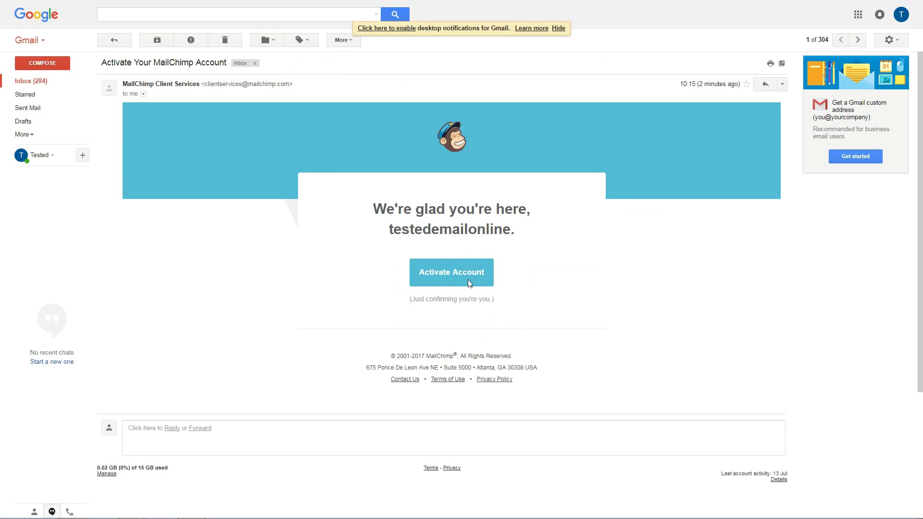
click(468, 279)
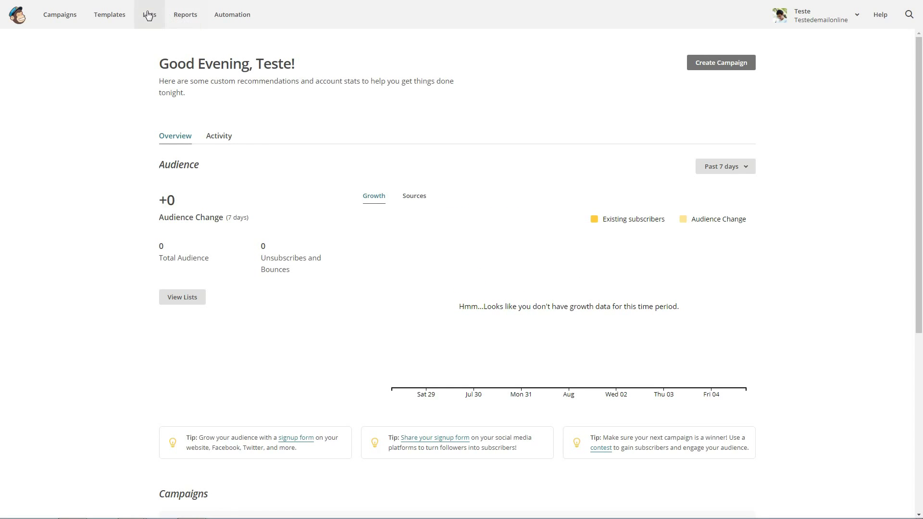
Step: From the MailChimp Lists overview, open the mailing list's Embedded signup forms
click(149, 14)
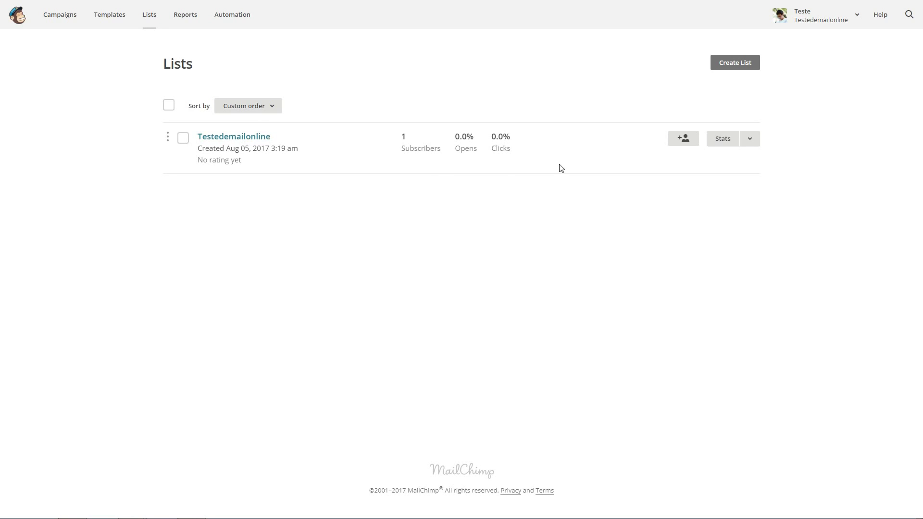
click(750, 143)
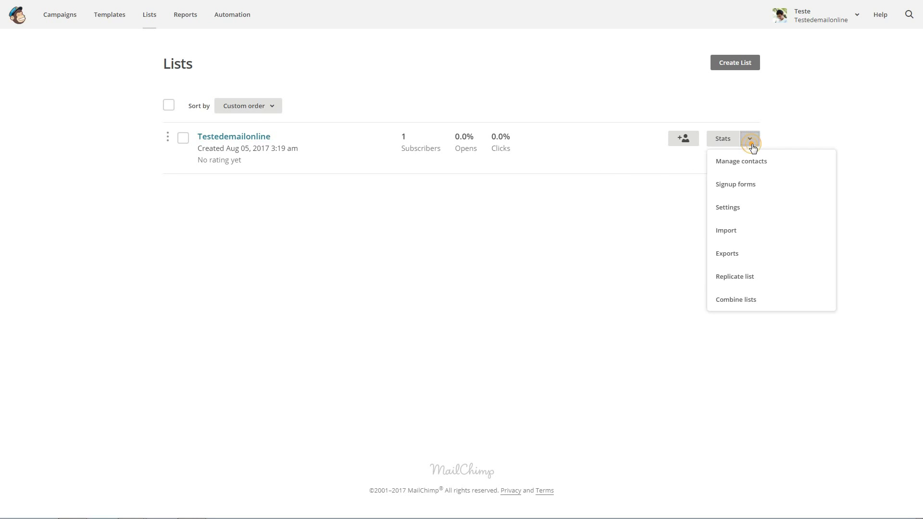
click(748, 185)
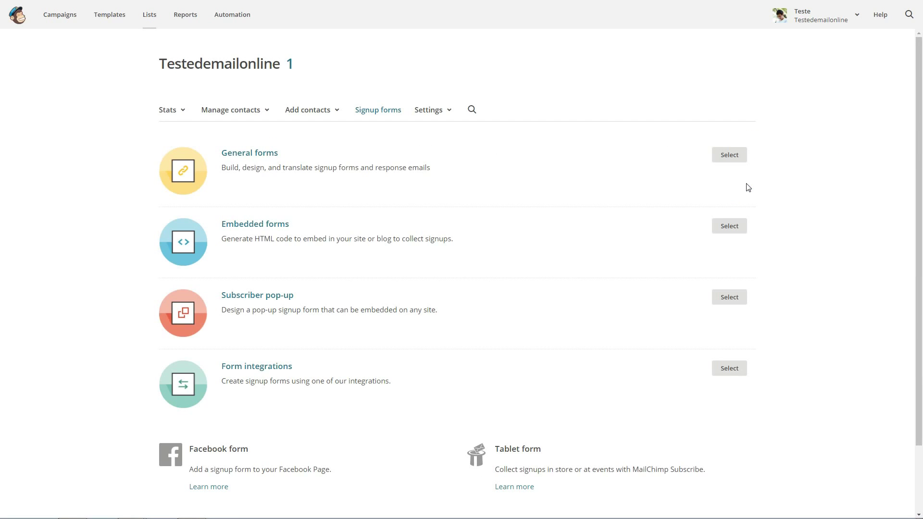
click(729, 226)
Step: Choose the Horizontal form style and copy its full embed code
scroll(481, 216, down, 2)
click(238, 89)
click(293, 95)
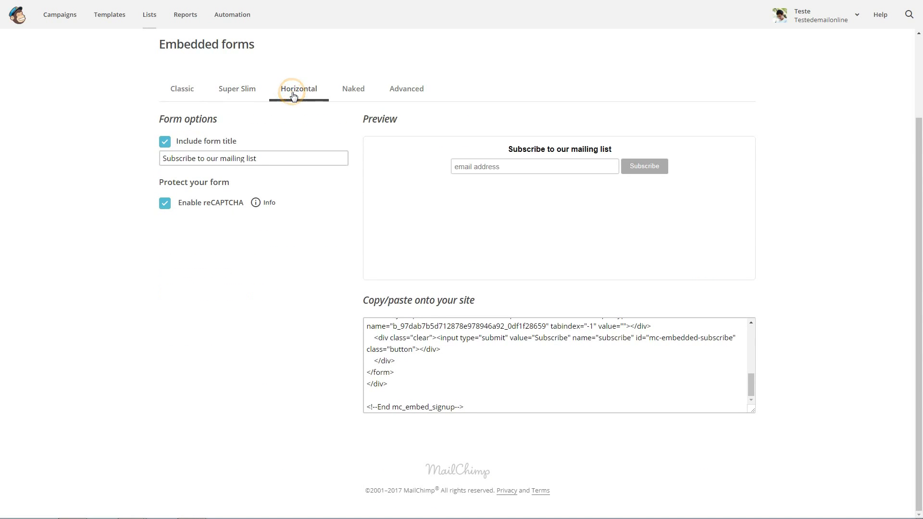
click(472, 406)
click(366, 323)
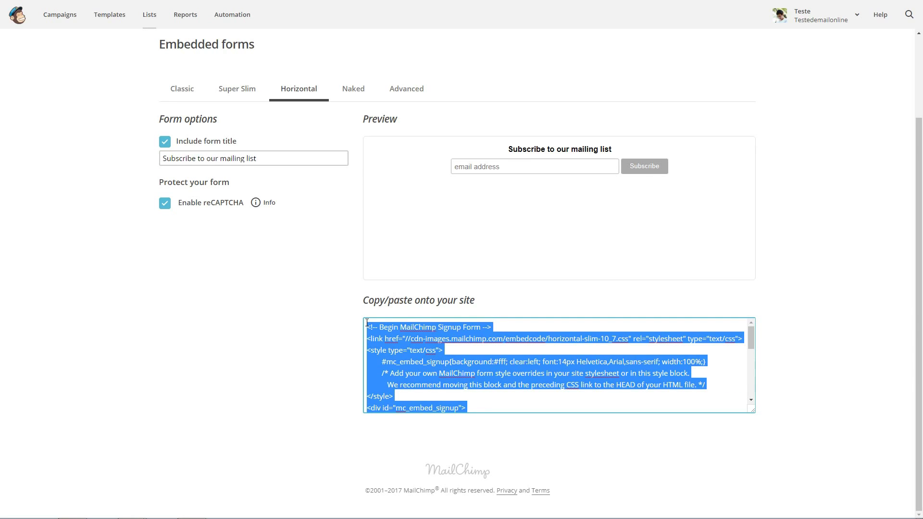
right_click(395, 333)
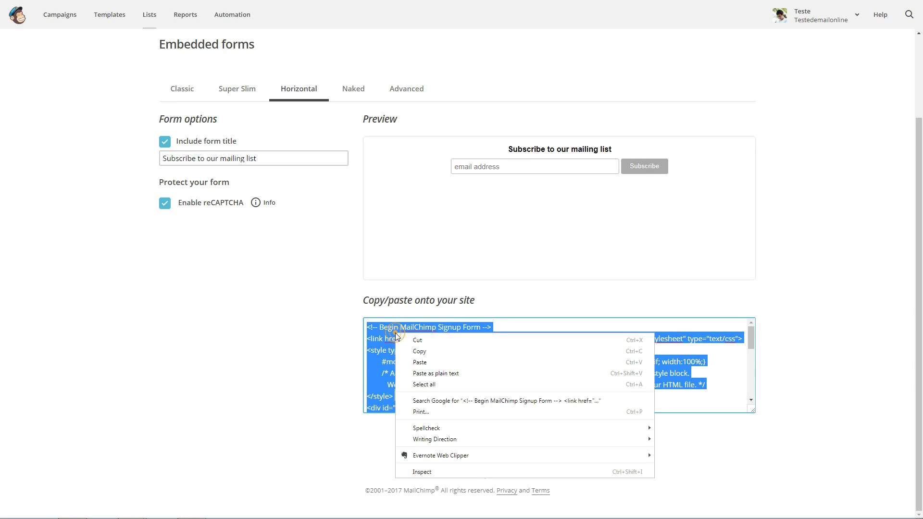
click(419, 352)
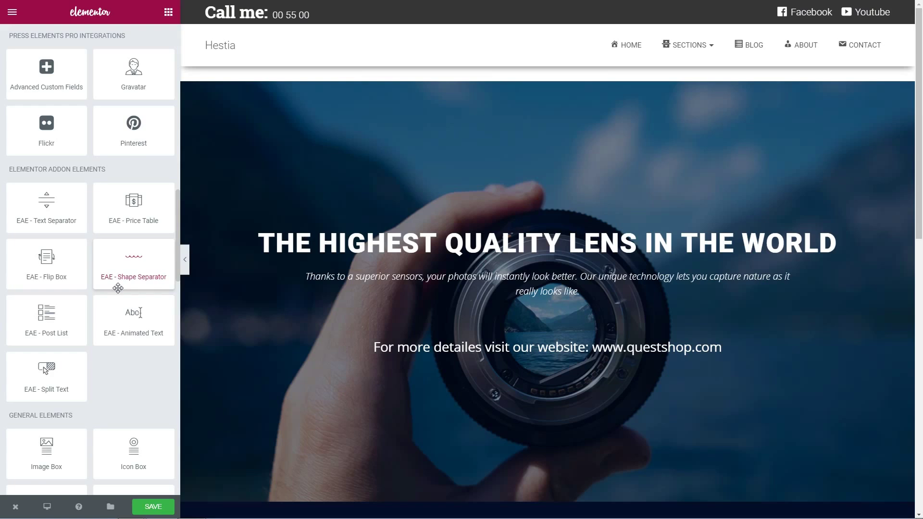
Step: Add an HTML widget to the hero section and paste the MailChimp signup embed code into it
scroll(118, 288, down, 5)
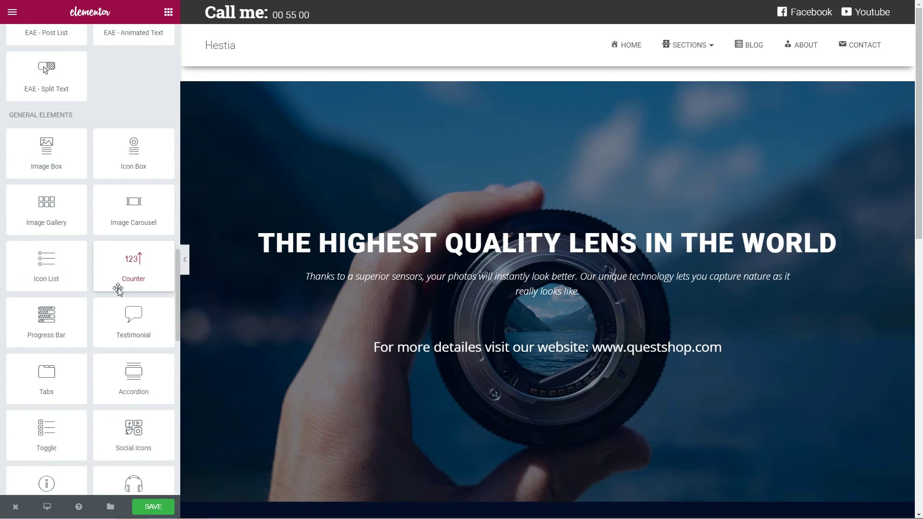
scroll(117, 288, down, 6)
scroll(118, 288, up, 2)
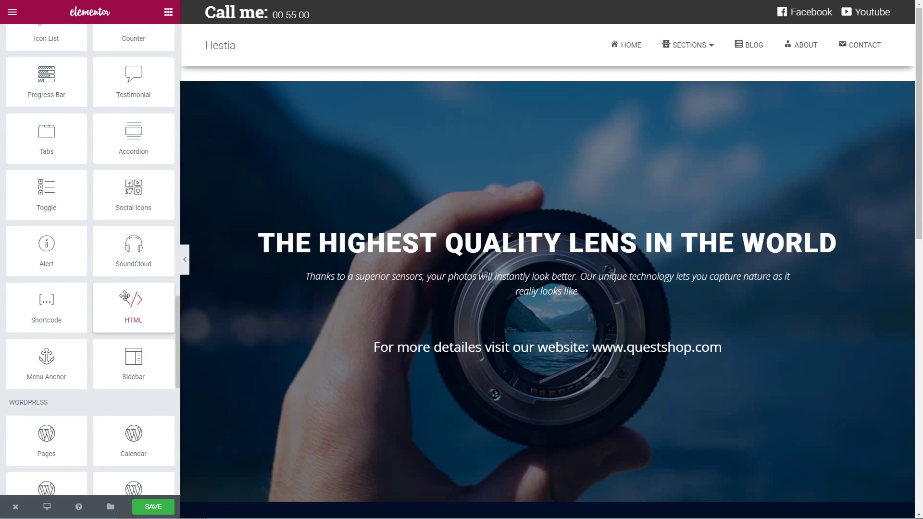
drag(134, 307, 552, 317)
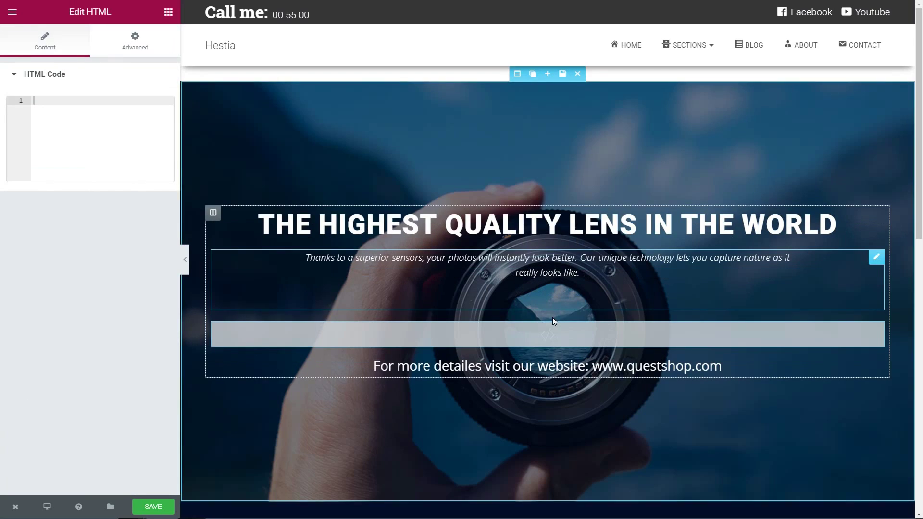
right_click(46, 104)
click(71, 159)
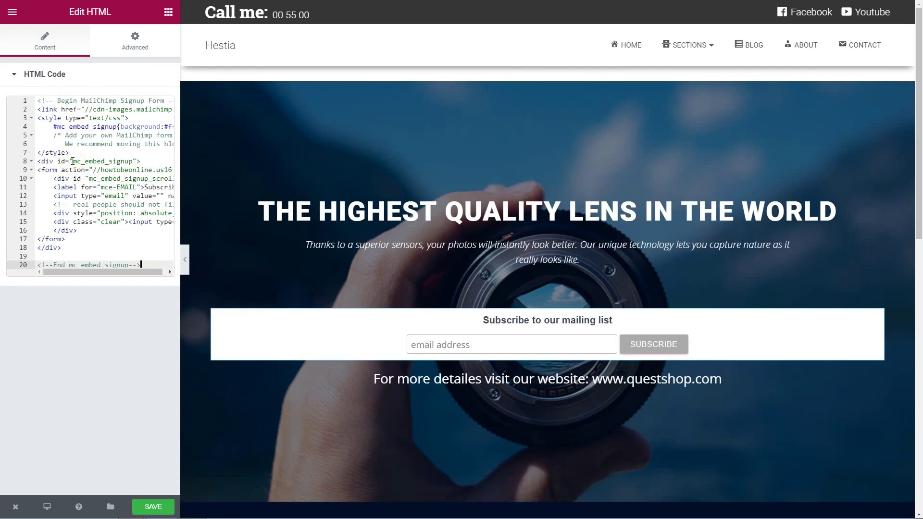
click(168, 12)
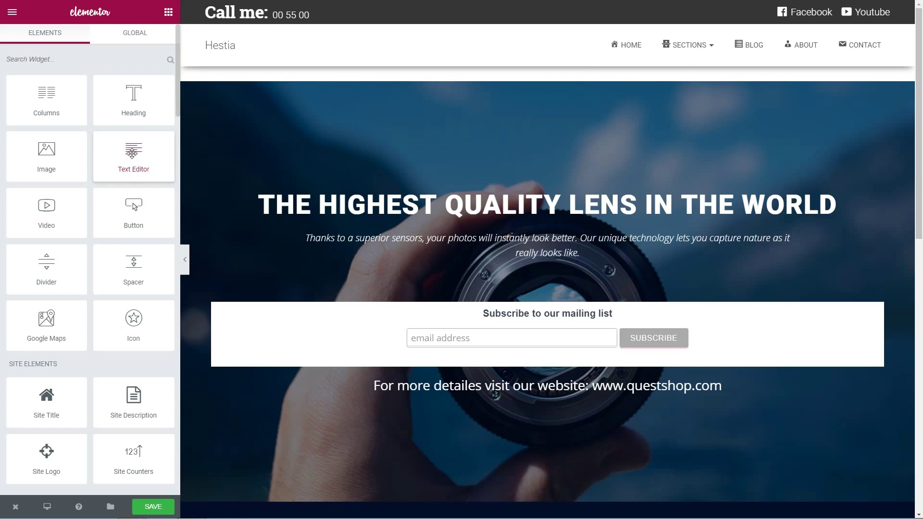
Step: Add a Video widget above the subscribe form with the Aukey lens review YouTube link
scroll(131, 178, down, 3)
scroll(131, 178, up, 3)
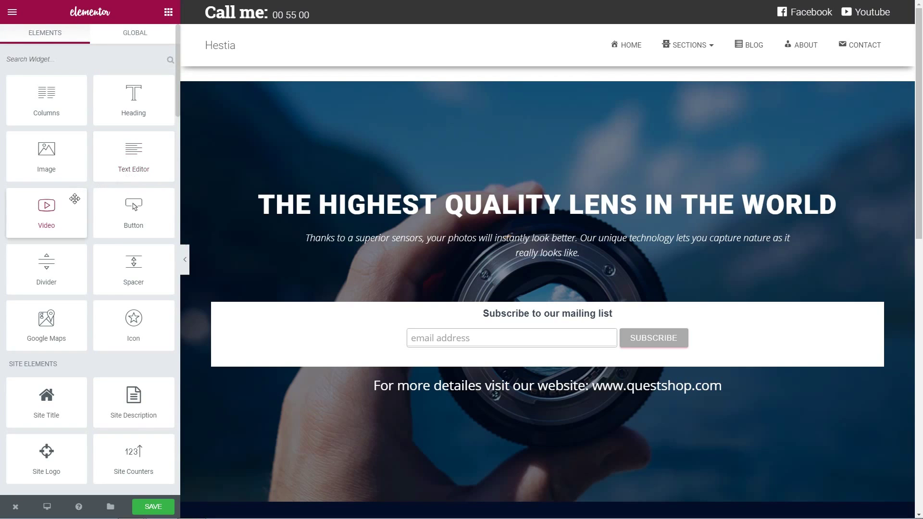
drag(52, 210, 550, 282)
click(135, 154)
key(ctrl+a)
key(ctrl+v)
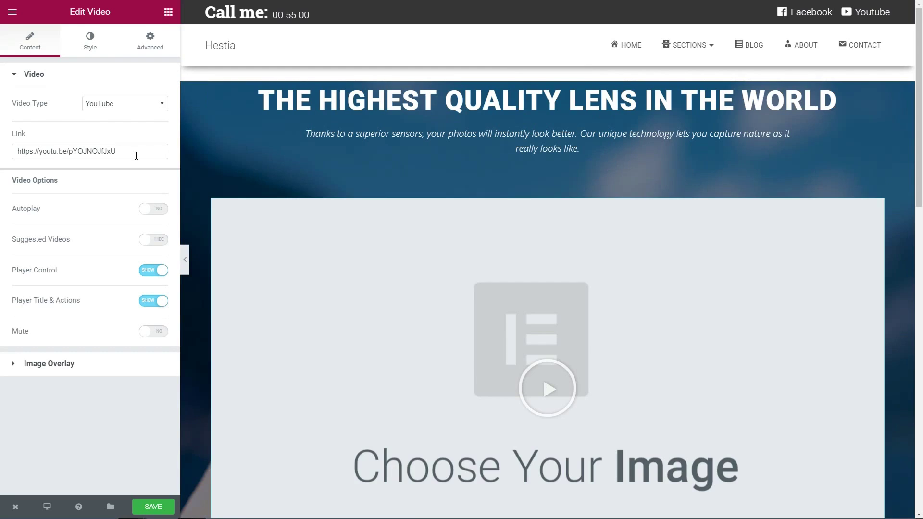
drag(135, 154, 6, 152)
key(ctrl+v)
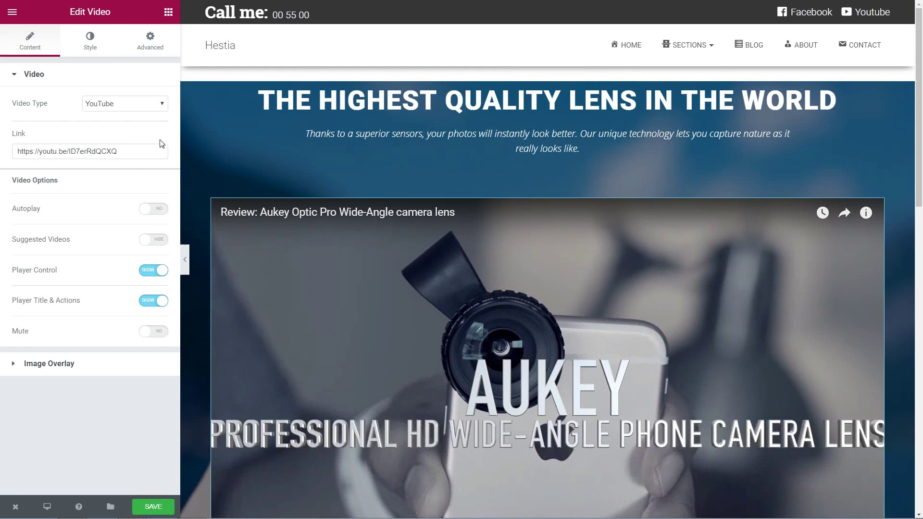
Step: Look through the video's Advanced settings: background, border, responsive visibility and custom CSS
click(89, 38)
click(146, 49)
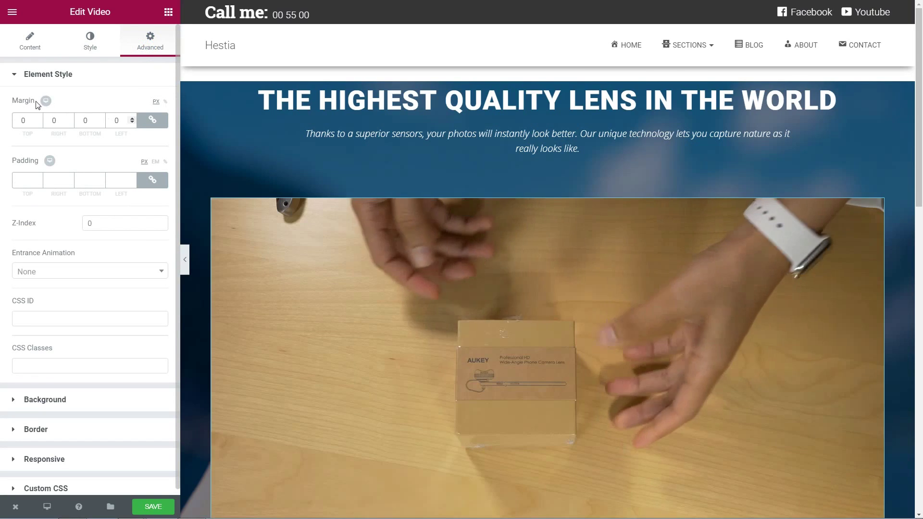
click(15, 75)
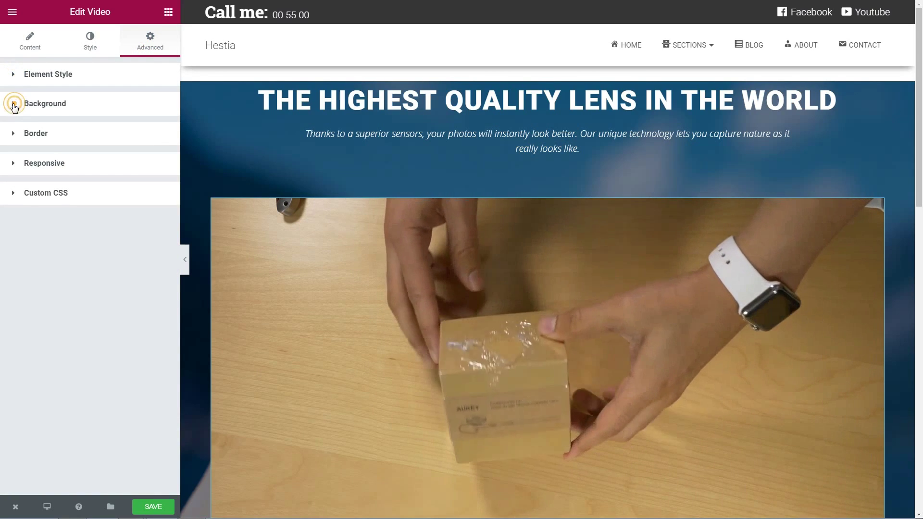
click(13, 105)
click(13, 105)
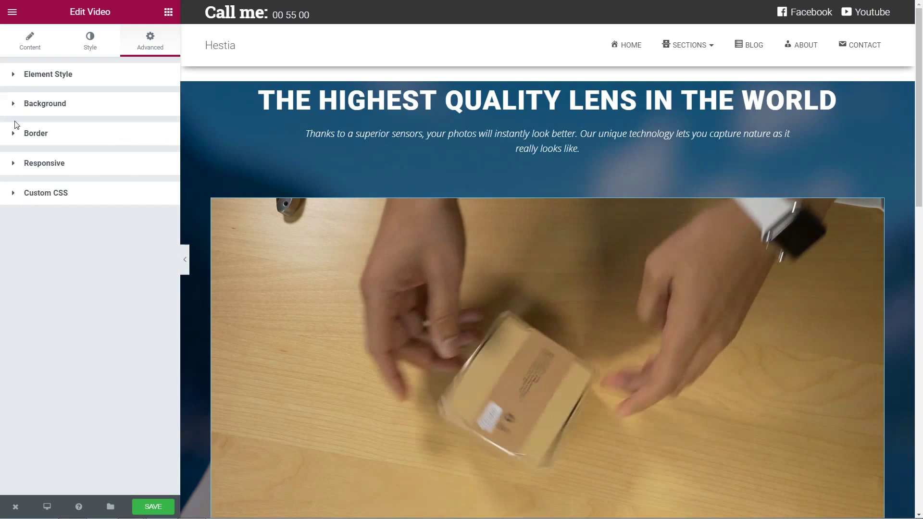
click(15, 134)
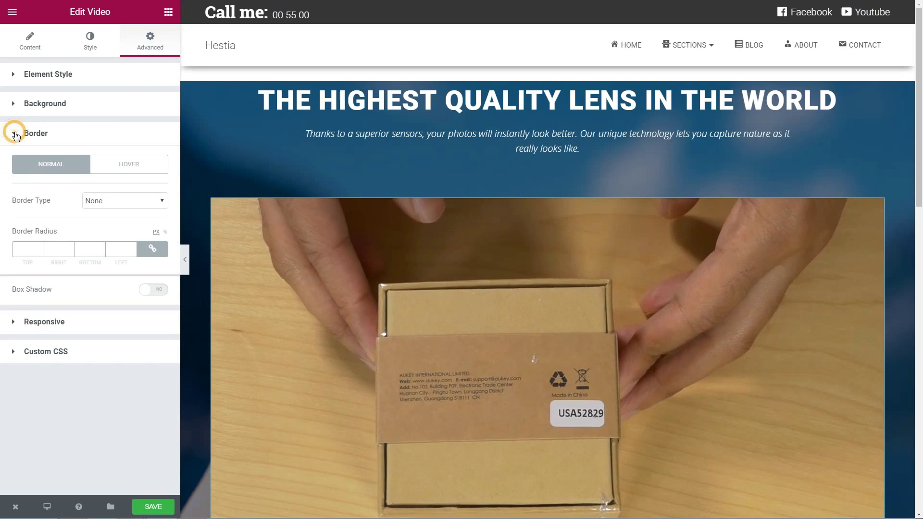
click(15, 134)
click(17, 163)
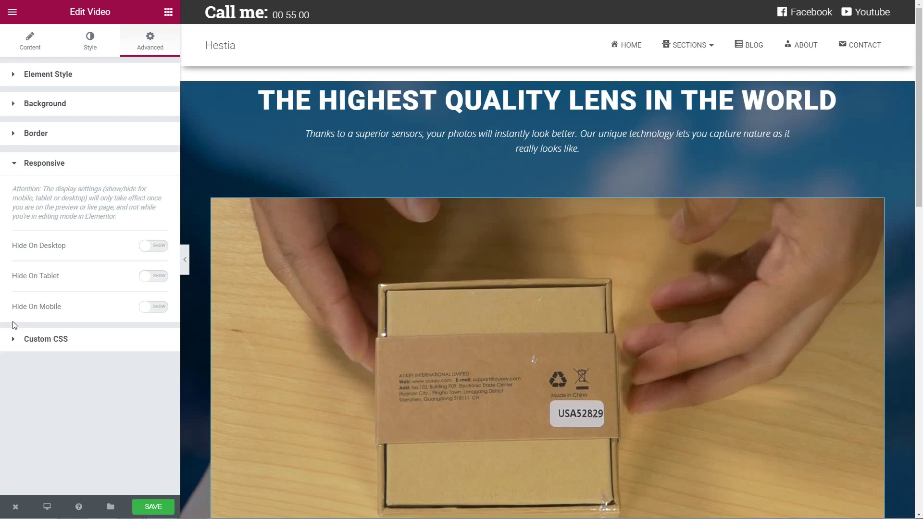
click(14, 340)
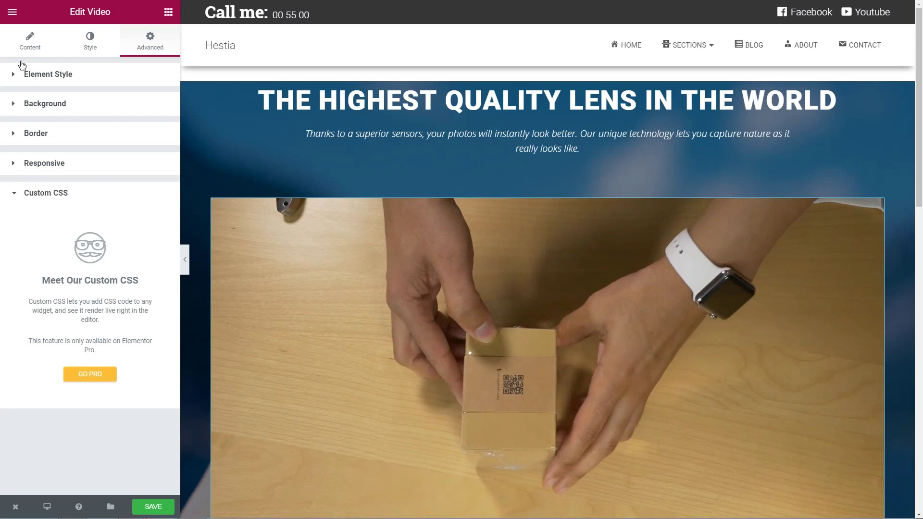
click(24, 47)
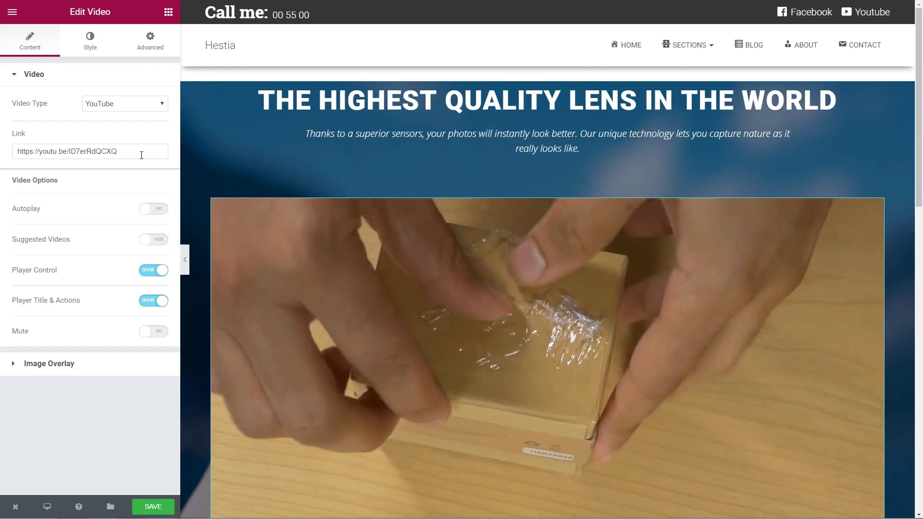
click(139, 153)
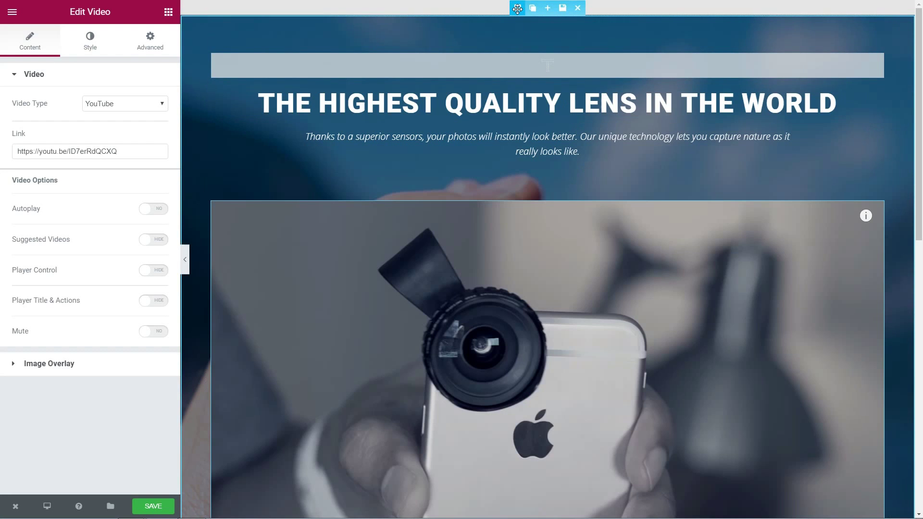
Step: Lower the hero section's minimum height from 700 to 668 px
click(517, 9)
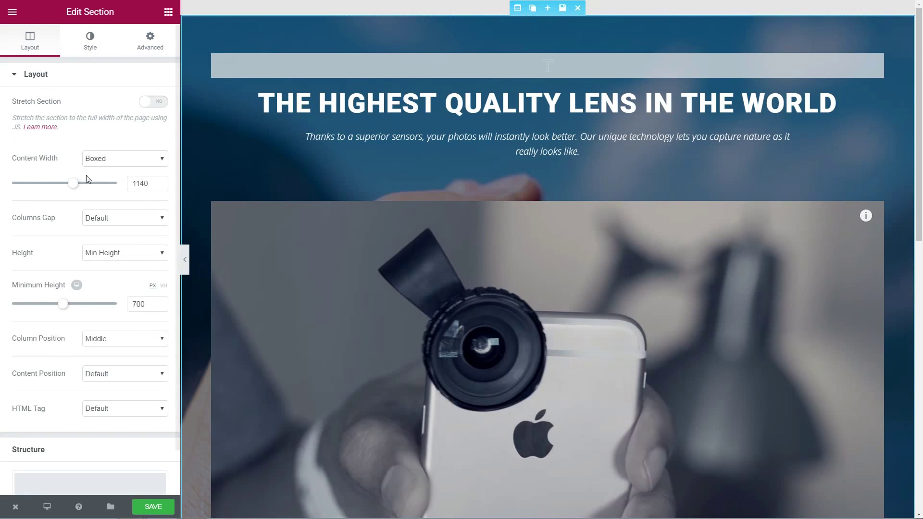
drag(63, 304, 61, 305)
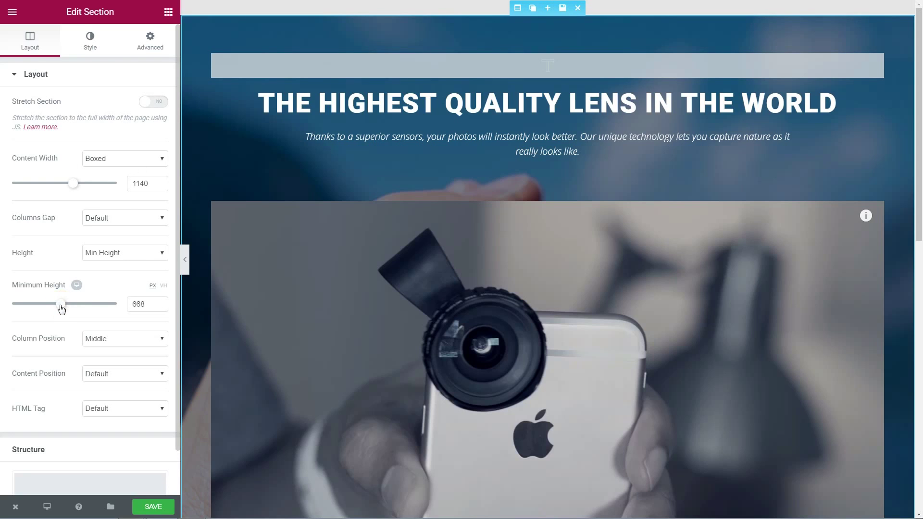
click(93, 50)
Step: Set the hero section's top shape divider to Fan Opacity and adjust its height
click(20, 77)
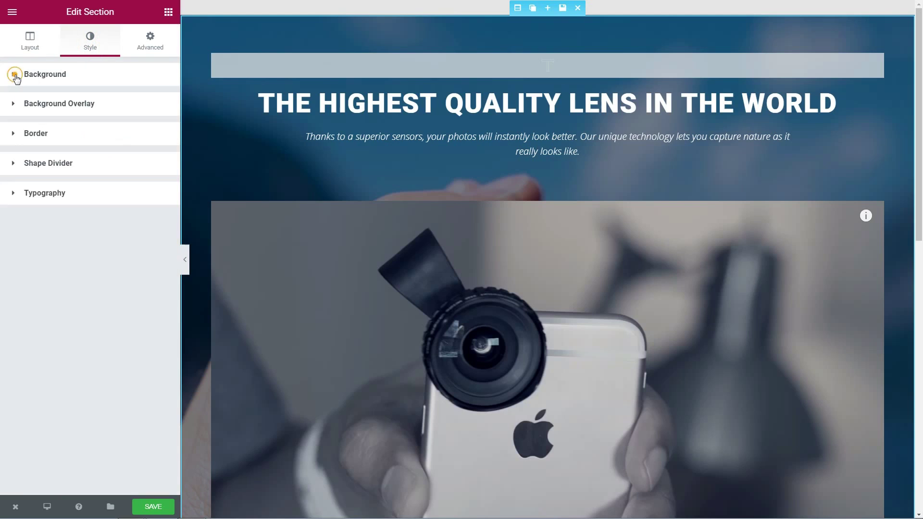
click(15, 164)
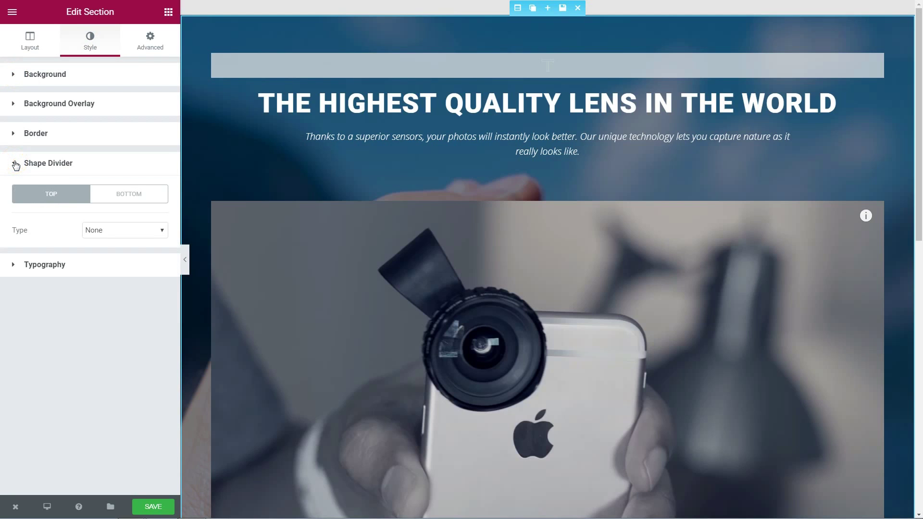
click(137, 199)
click(53, 198)
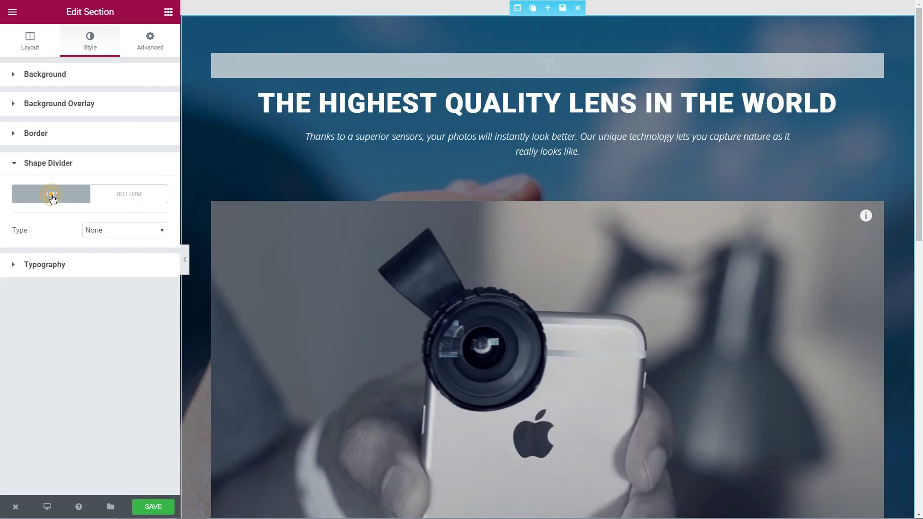
click(160, 236)
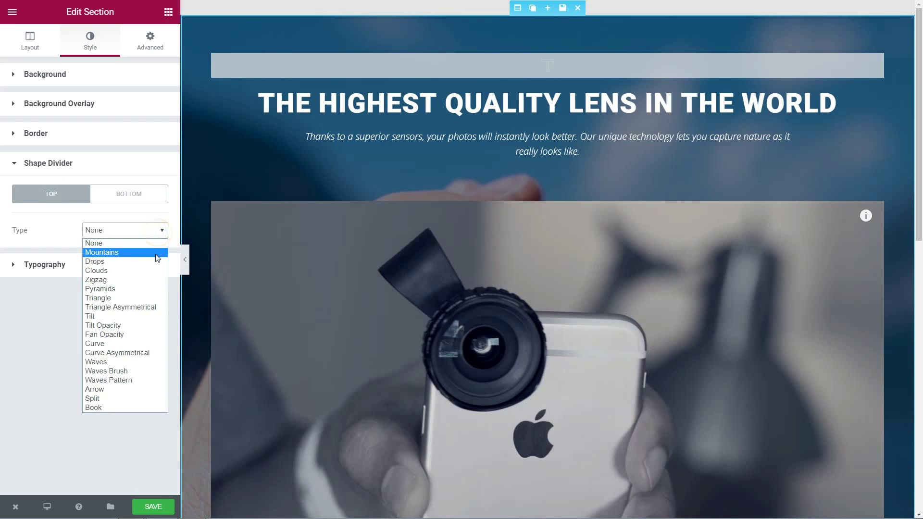
click(147, 334)
mouse_move(104, 366)
mouse_down()
mouse_move(41, 367)
mouse_move(119, 367)
mouse_up()
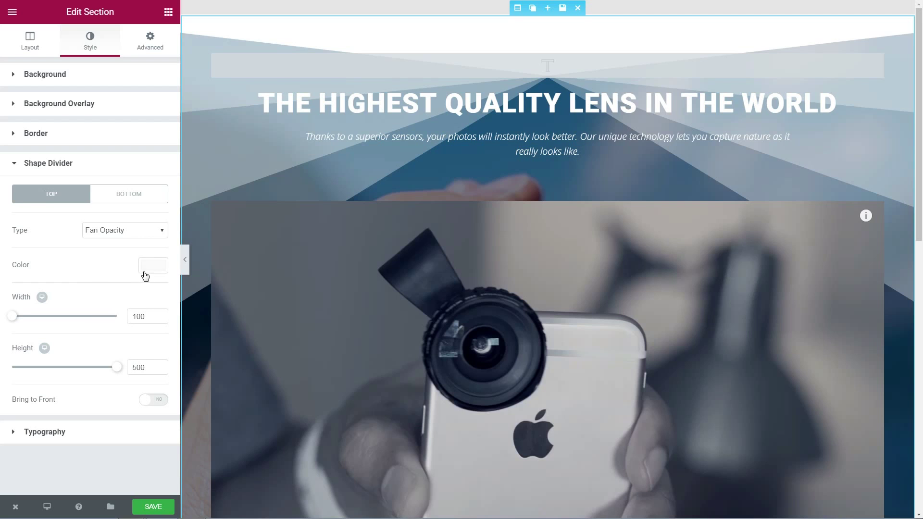
Step: Colour the fan divider blue #0073a8 and save the page
click(145, 271)
click(74, 321)
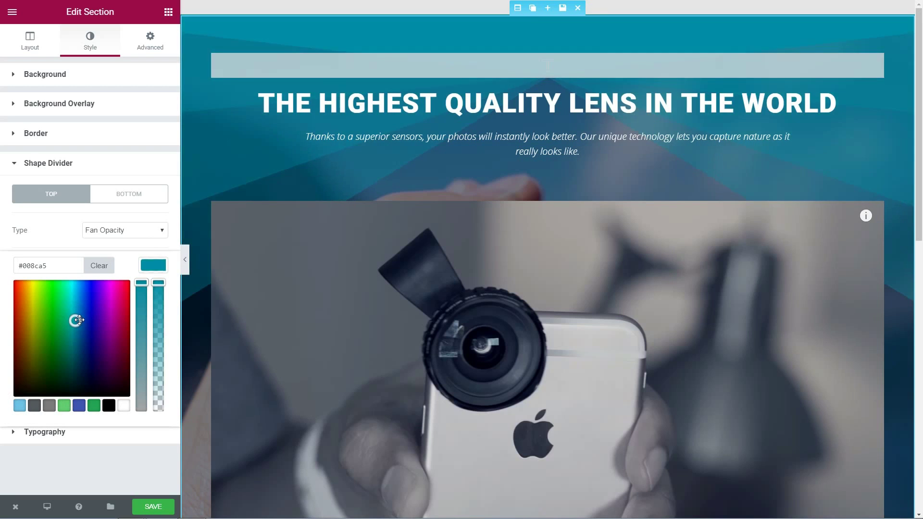
click(79, 320)
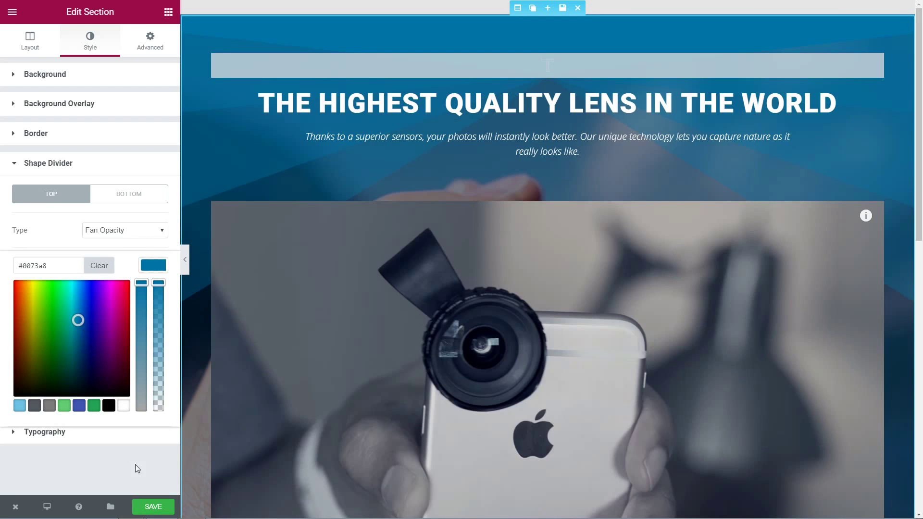
click(152, 510)
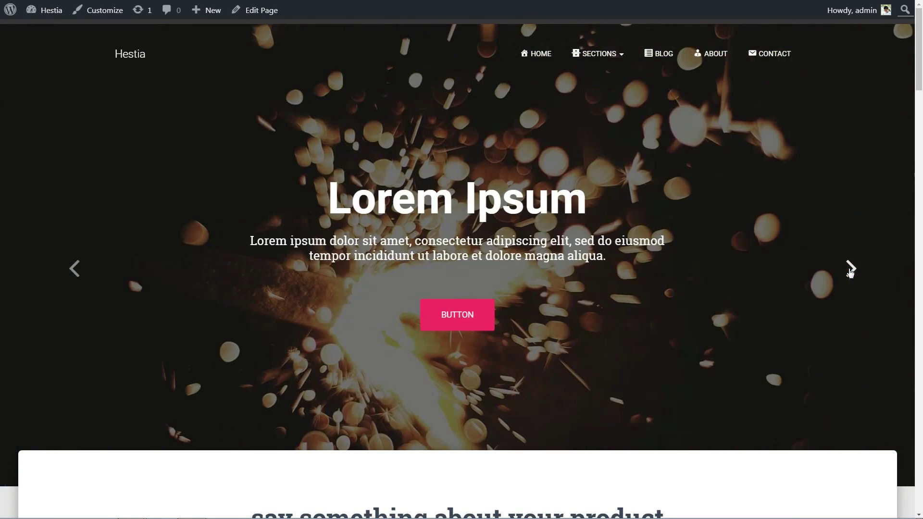
click(849, 267)
Step: Advance the Hestia homepage header slider and scroll through the homepage
scroll(790, 313, down, 15)
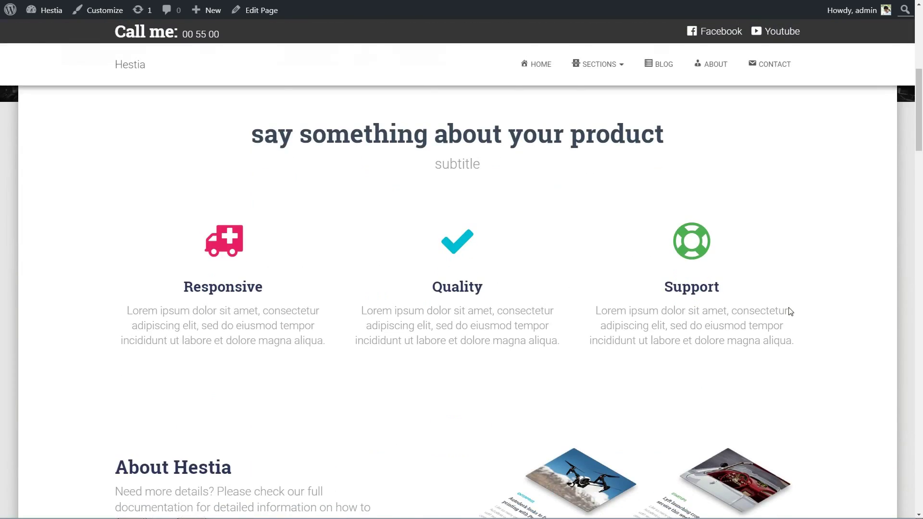
scroll(790, 312, down, 18)
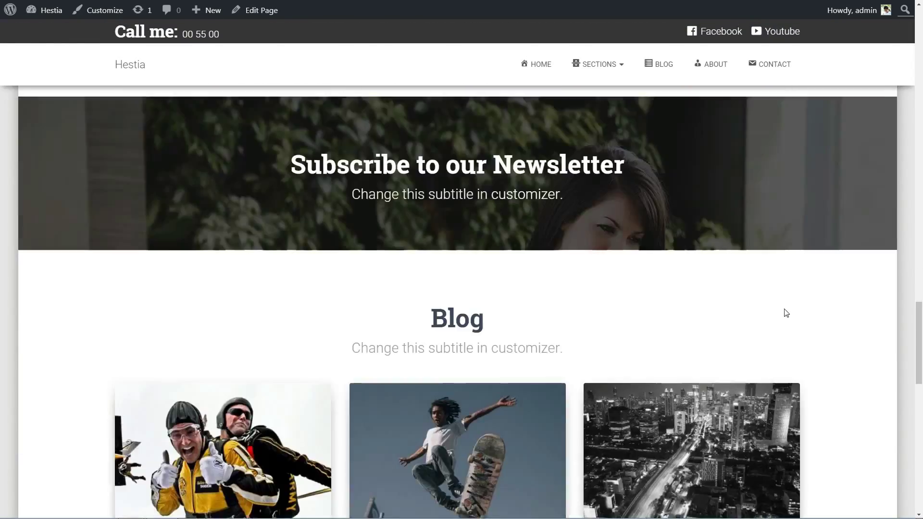
scroll(785, 313, up, 20)
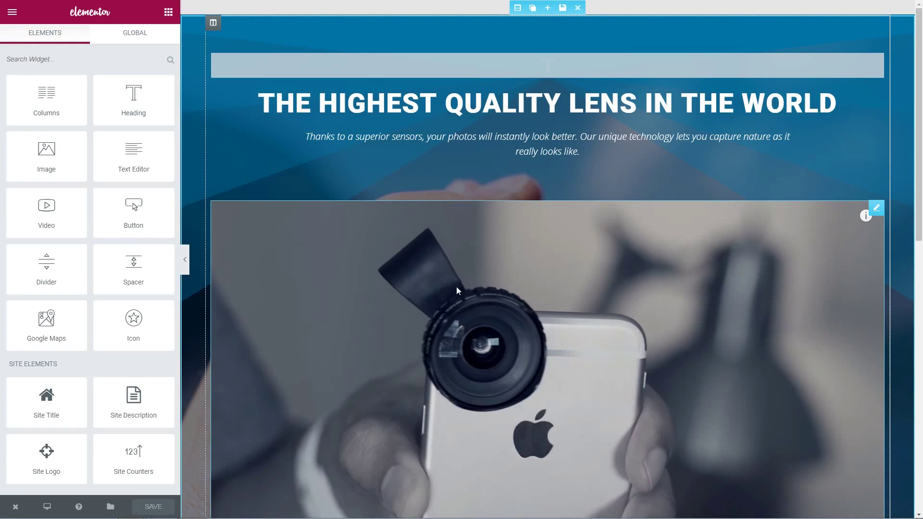
Step: Add a one-column section below the features containing a Text Editor widget
scroll(458, 287, down, 10)
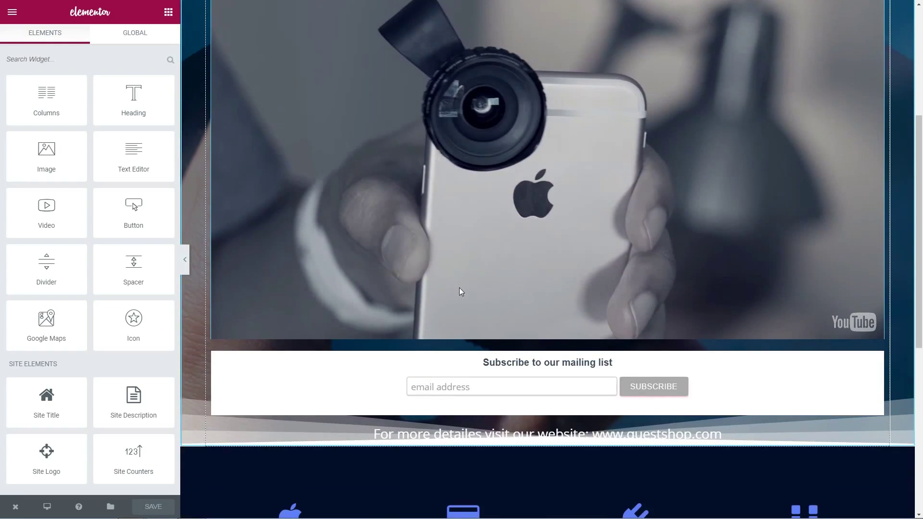
scroll(467, 295, down, 1)
click(480, 422)
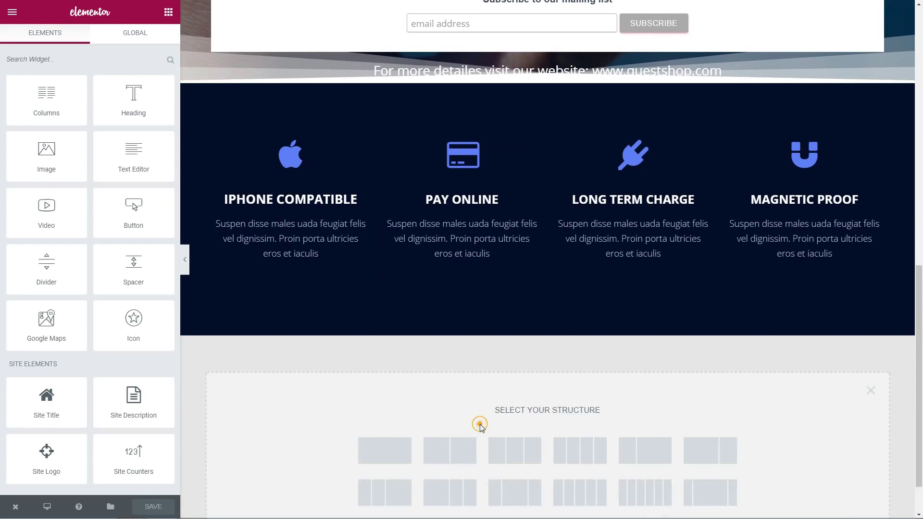
click(385, 454)
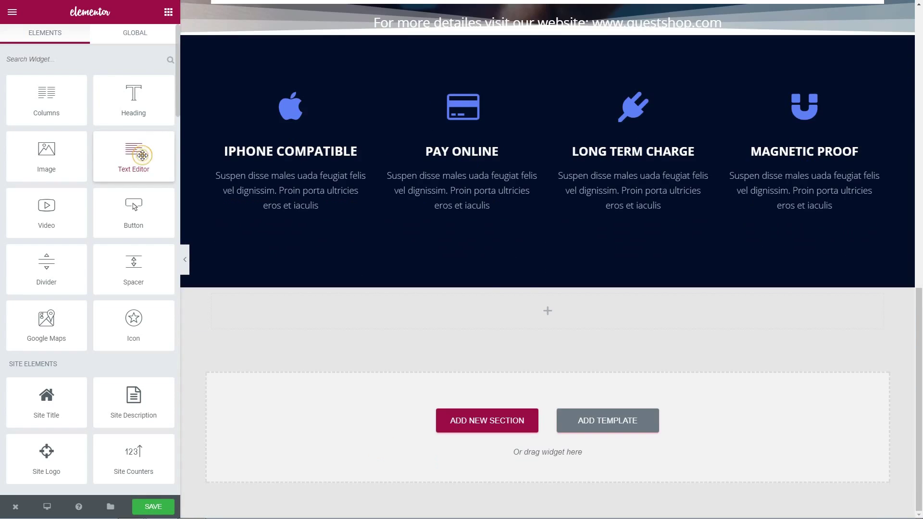
drag(140, 154, 556, 313)
Step: Replace the placeholder text with the [hestia_testimonials] shortcode and save the page
drag(89, 318, 17, 199)
key(BackSpace)
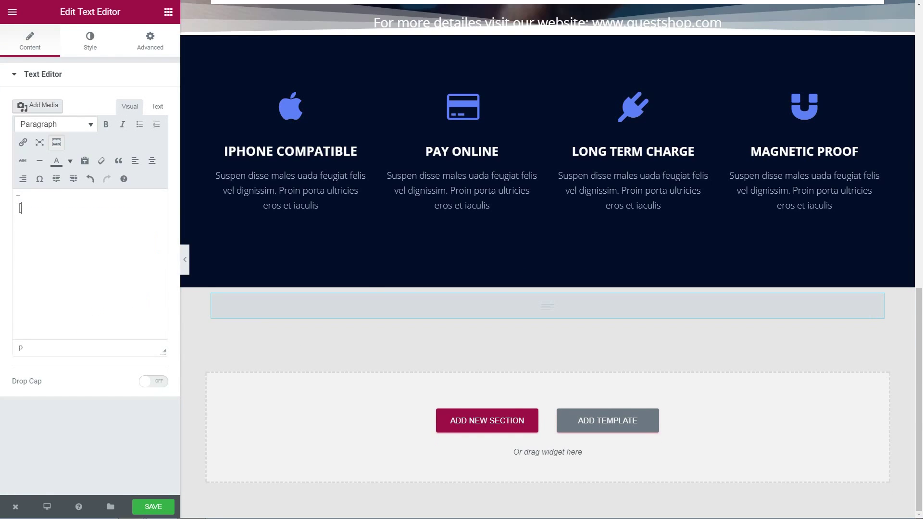
text([hestia_testimonials)
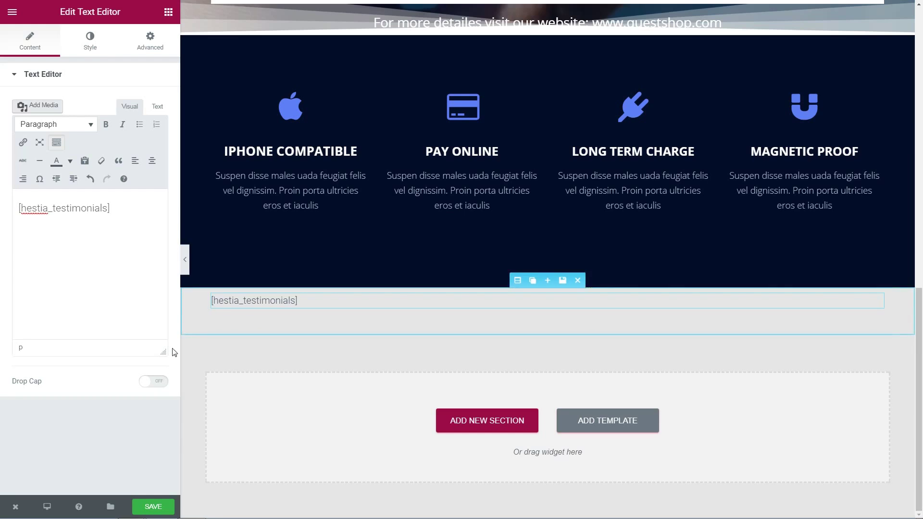
click(154, 507)
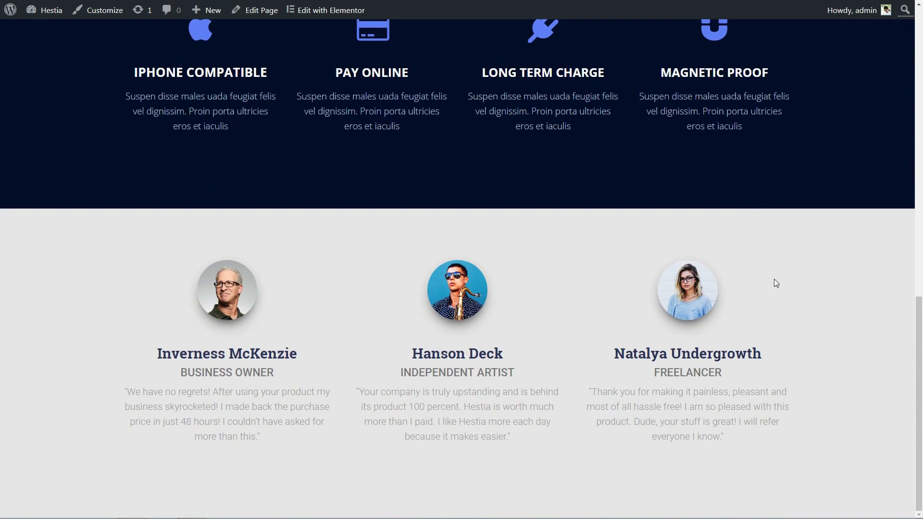
Step: Publish the lens landing page
scroll(773, 280, up, 15)
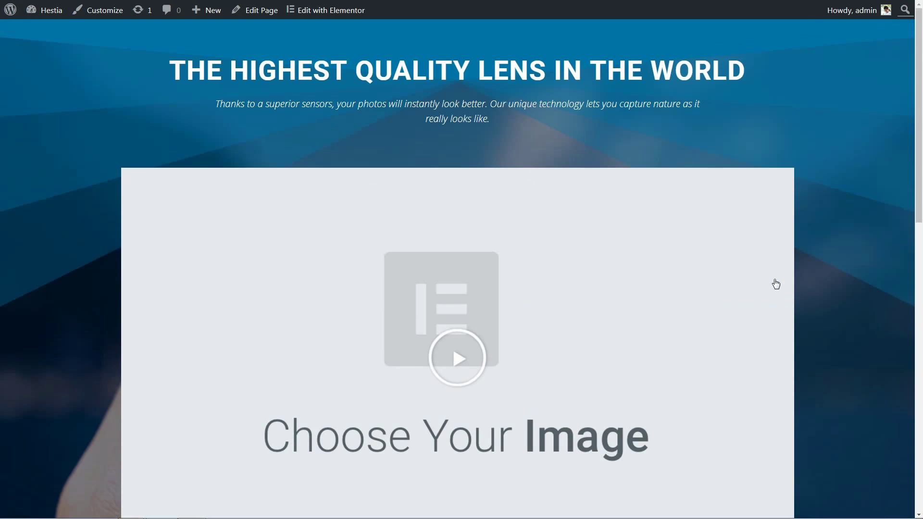
click(324, 10)
scroll(654, 296, down, 5)
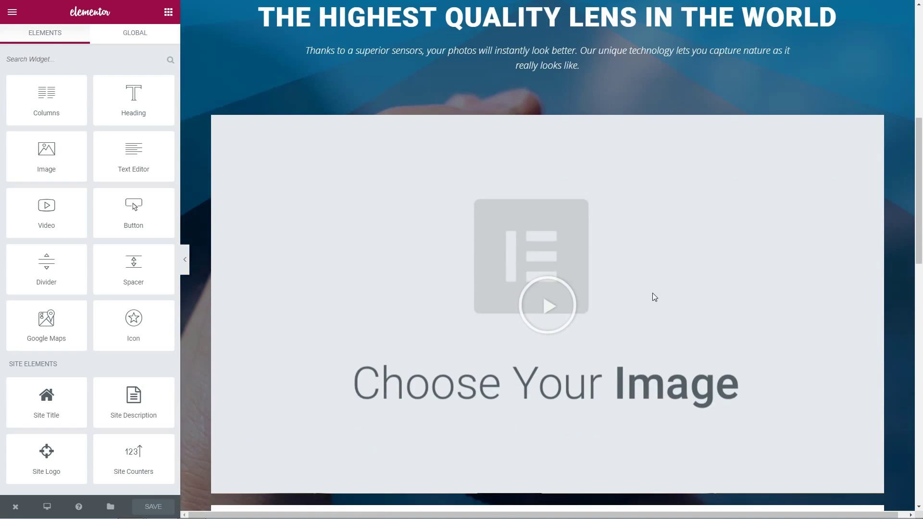
scroll(653, 293, down, 5)
scroll(653, 295, up, 5)
mouse_move(16, 507)
click(38, 478)
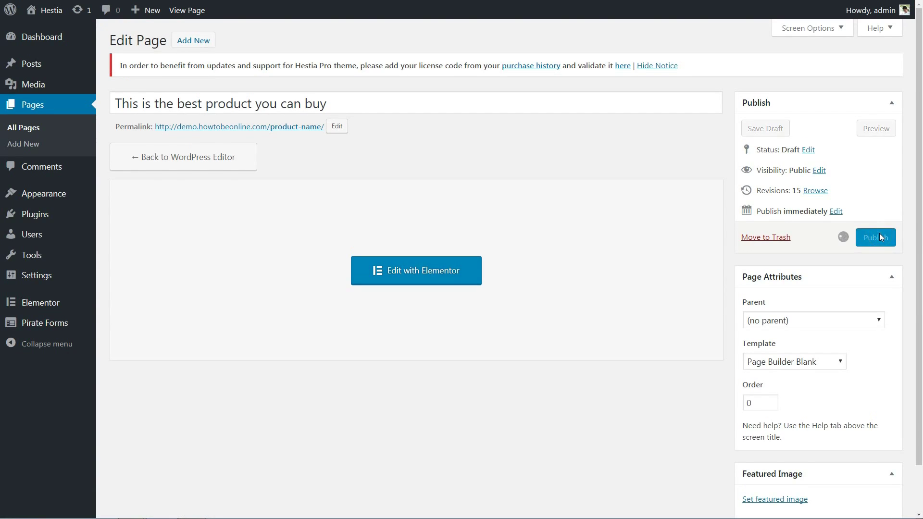
Step: View the published lens page on the live site
click(209, 98)
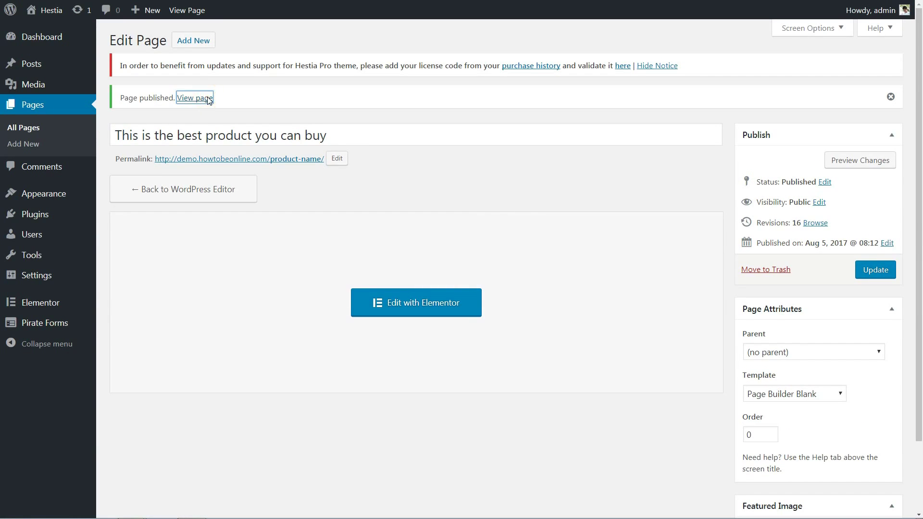
scroll(689, 288, down, 10)
scroll(656, 277, up, 12)
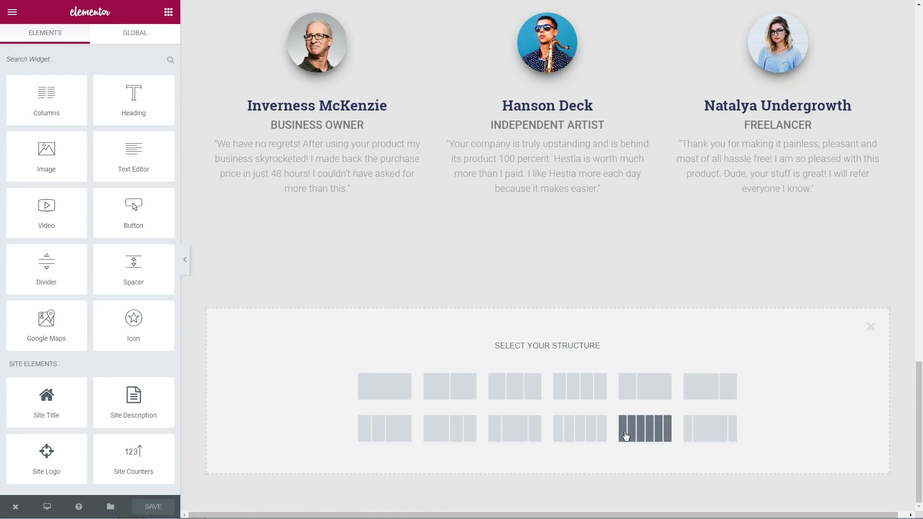
click(871, 327)
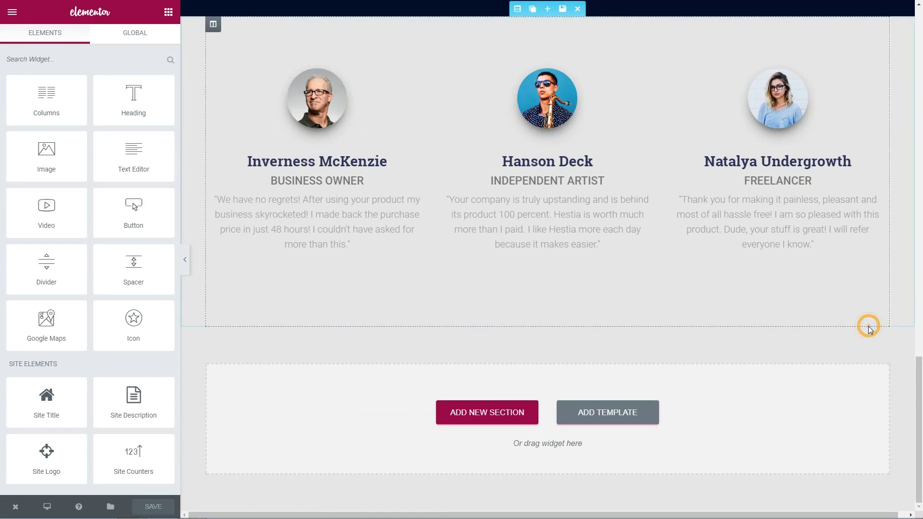
click(619, 414)
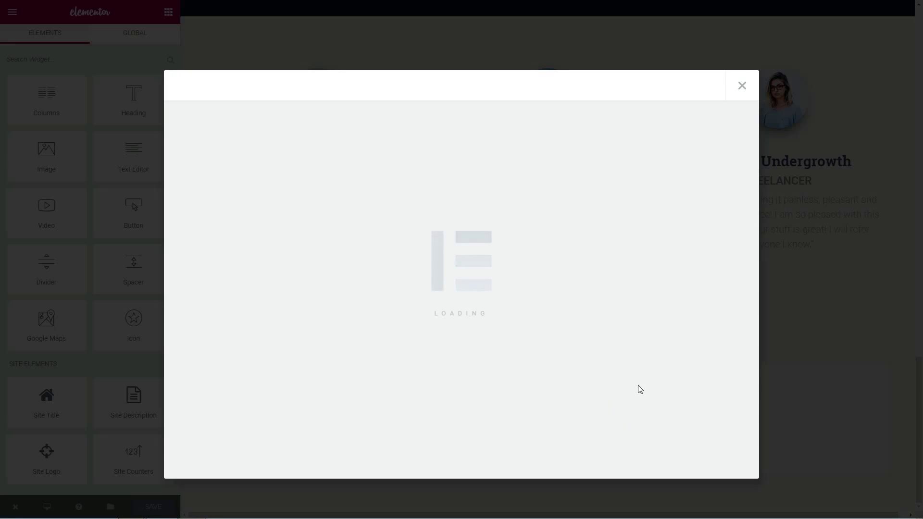
scroll(670, 283, down, 20)
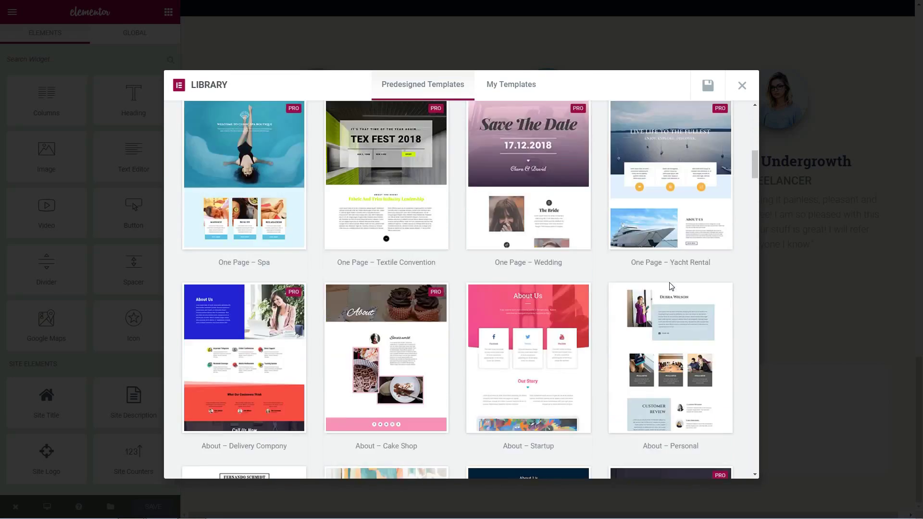
scroll(669, 282, down, 7)
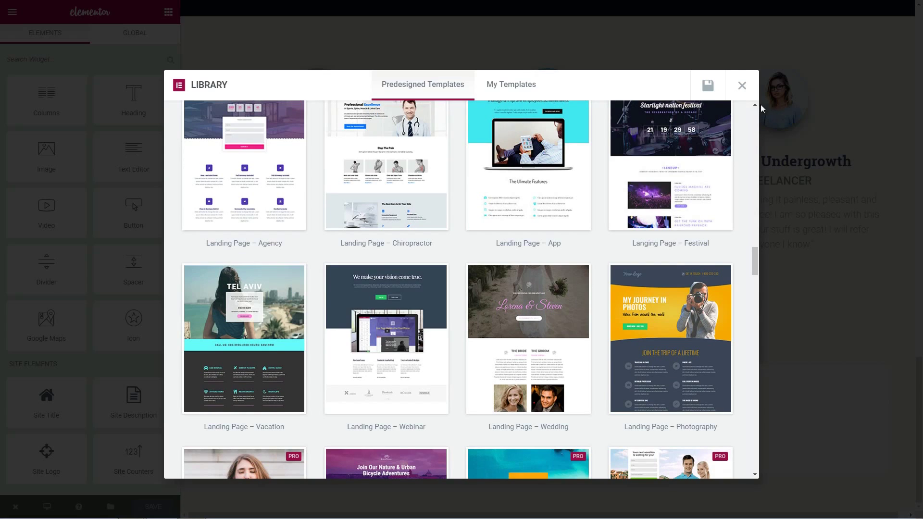
click(742, 86)
scroll(130, 99, down, 5)
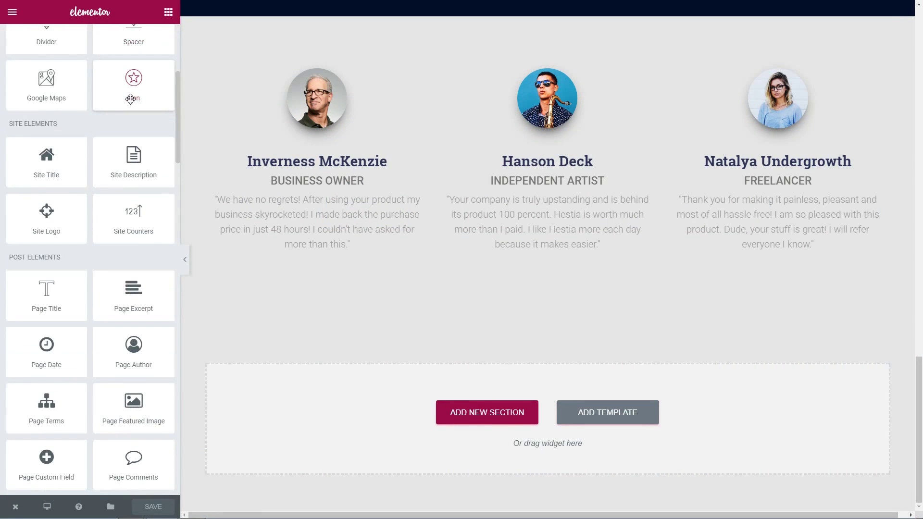
scroll(130, 101, down, 5)
scroll(131, 101, up, 10)
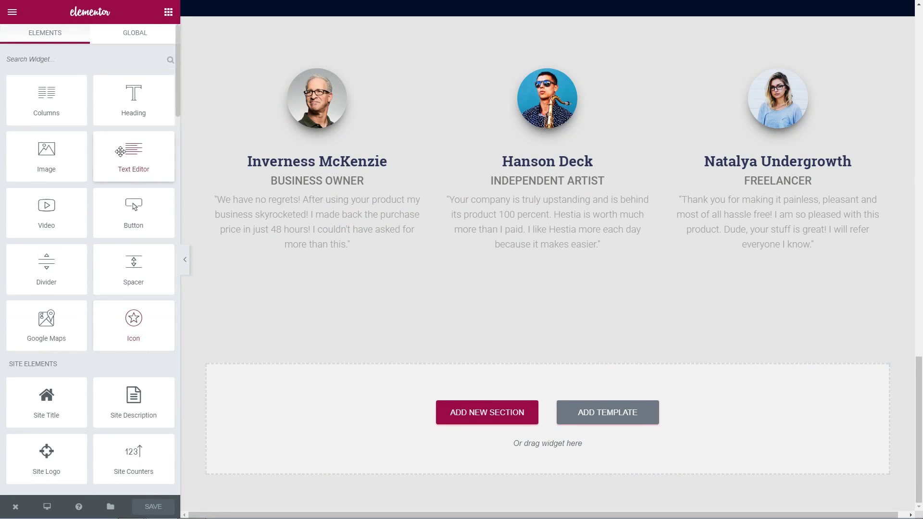
click(137, 33)
click(50, 36)
scroll(114, 254, down, 20)
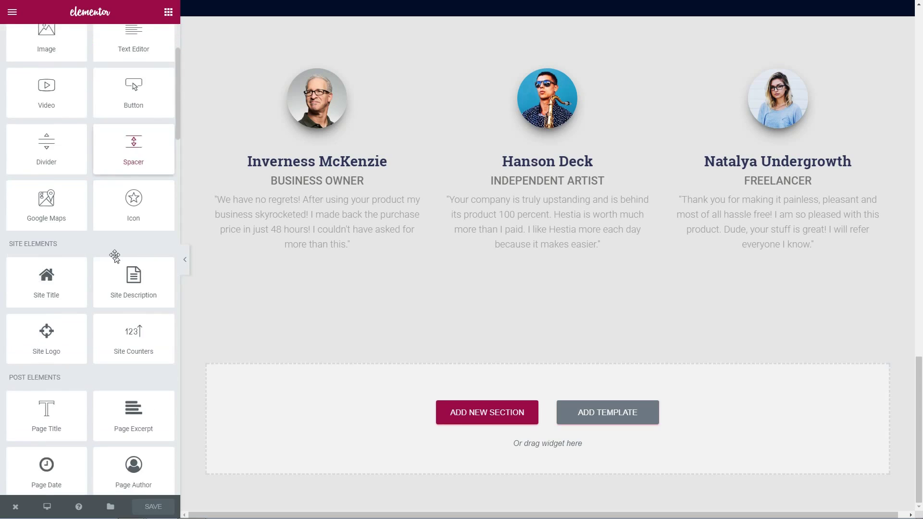
scroll(115, 255, down, 15)
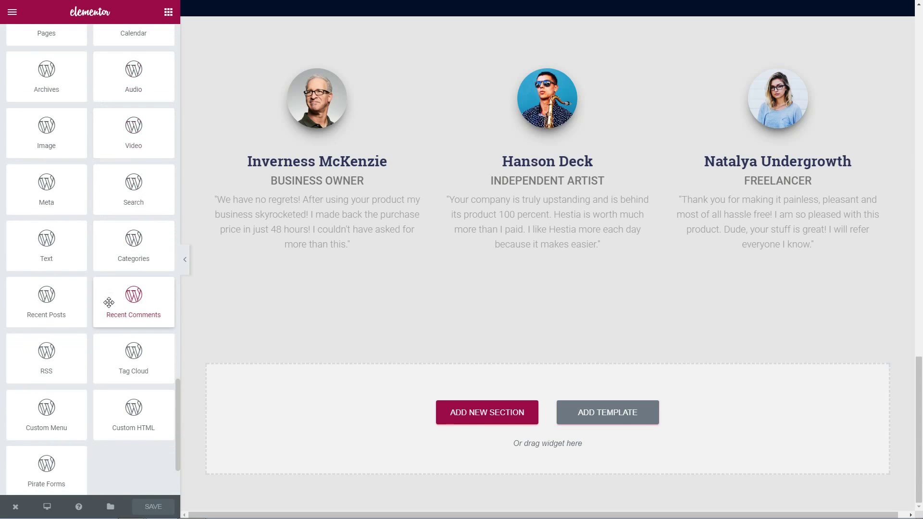
click(47, 506)
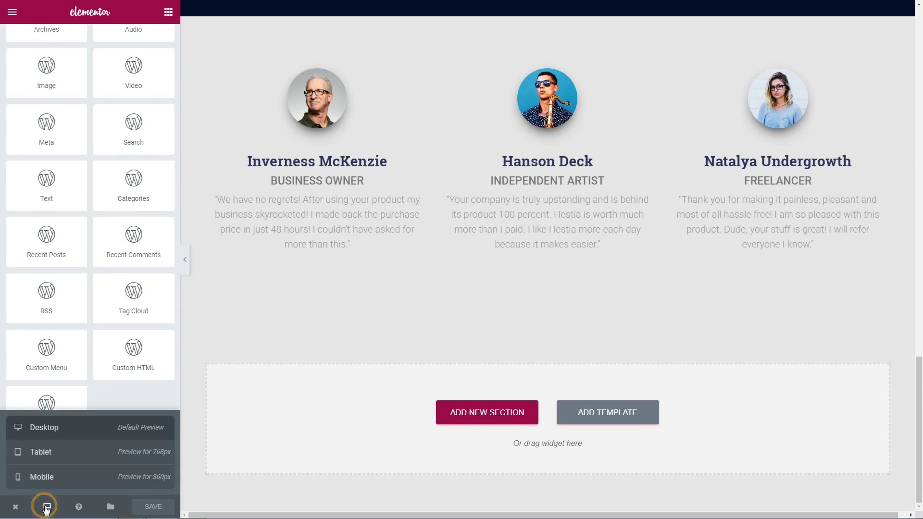
click(43, 454)
click(45, 479)
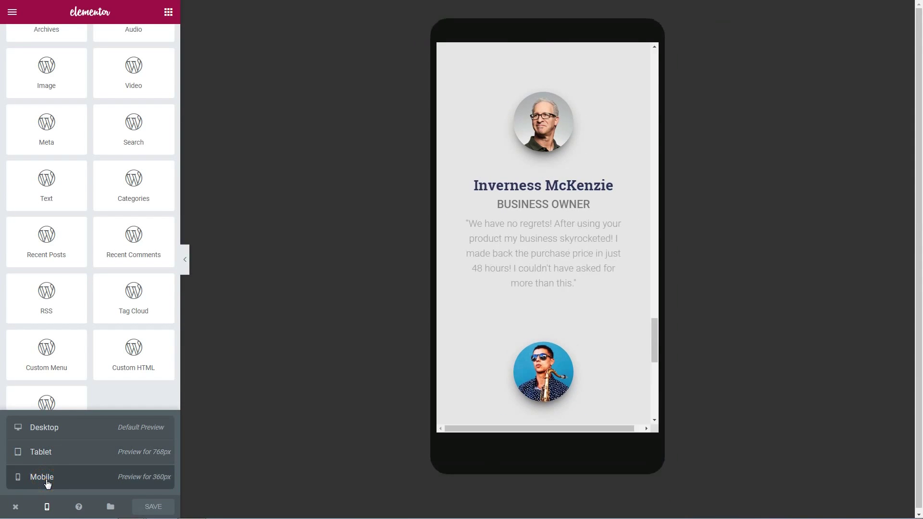
click(43, 455)
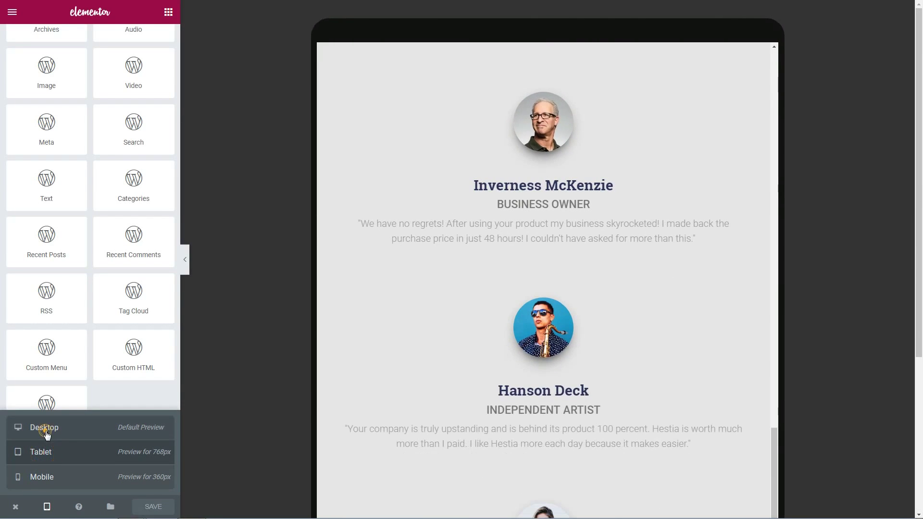
click(44, 429)
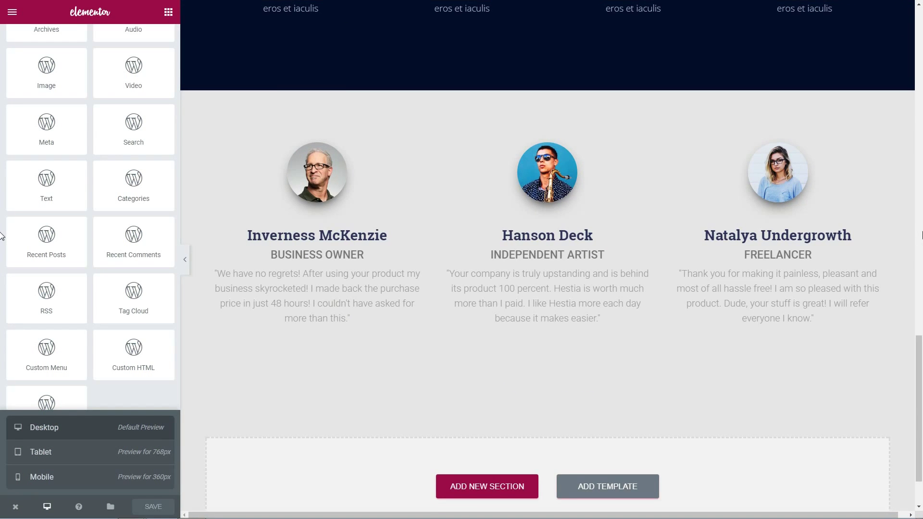